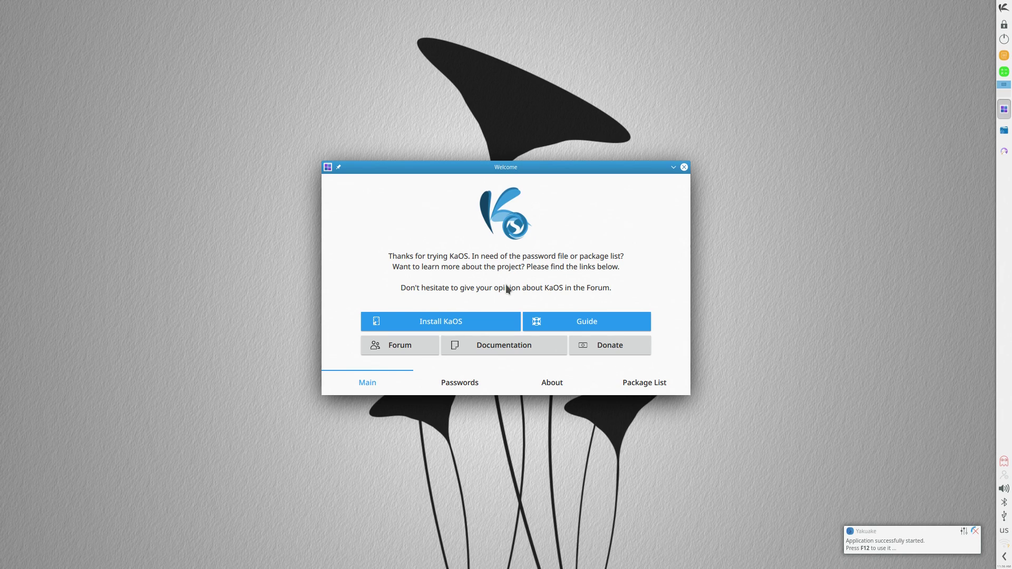
View the live-session login details, read through About KaOS, then scroll the bundled Package List
{"action": "left_click", "coordinate": [466, 386]}
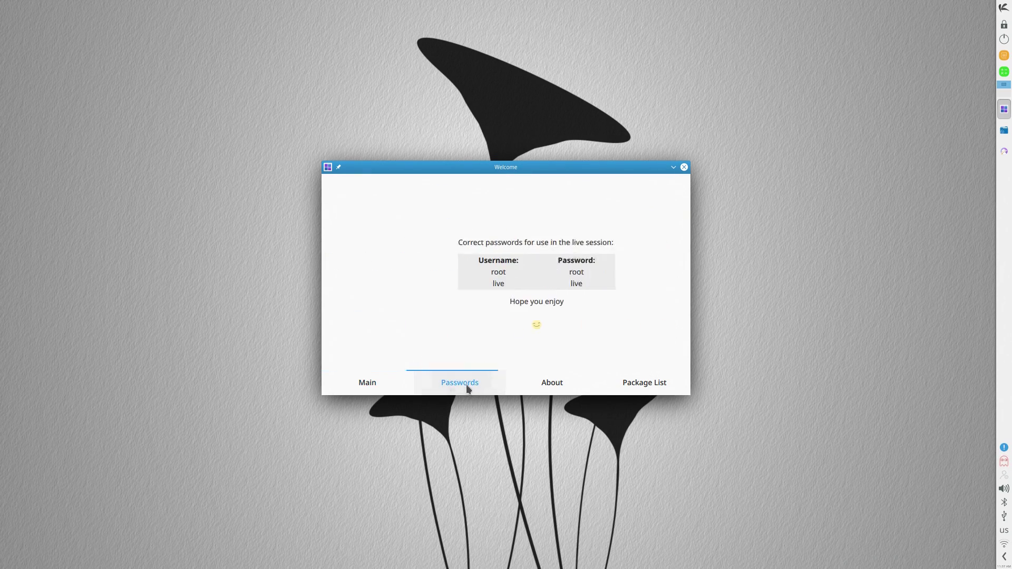
{"action": "left_click", "coordinate": [544, 381]}
{"action": "scroll", "coordinate": [481, 272], "scroll_direction": "down", "scroll_amount": 15}
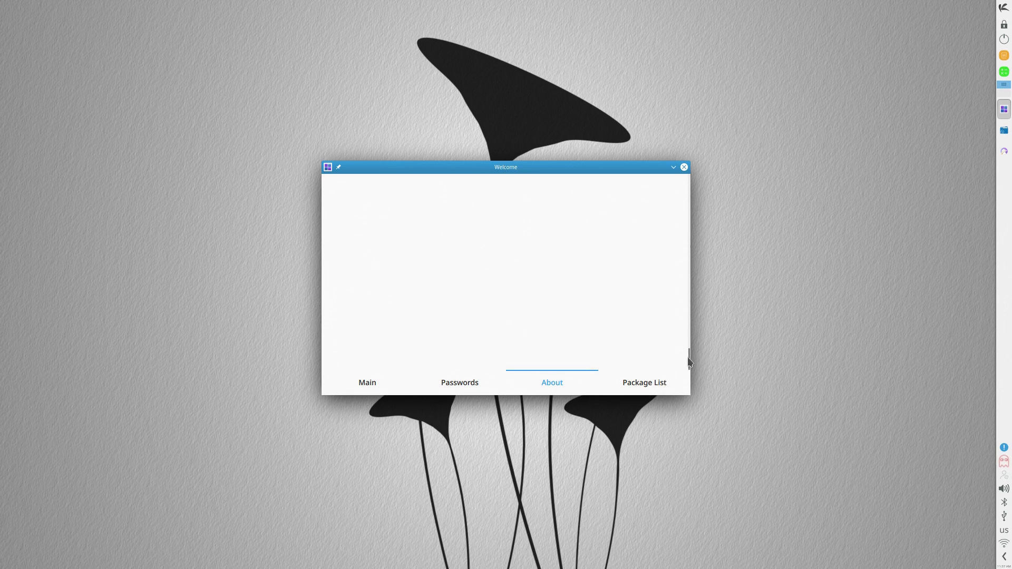
{"action": "left_click_drag", "start_coordinate": [690, 363], "coordinate": [657, 151]}
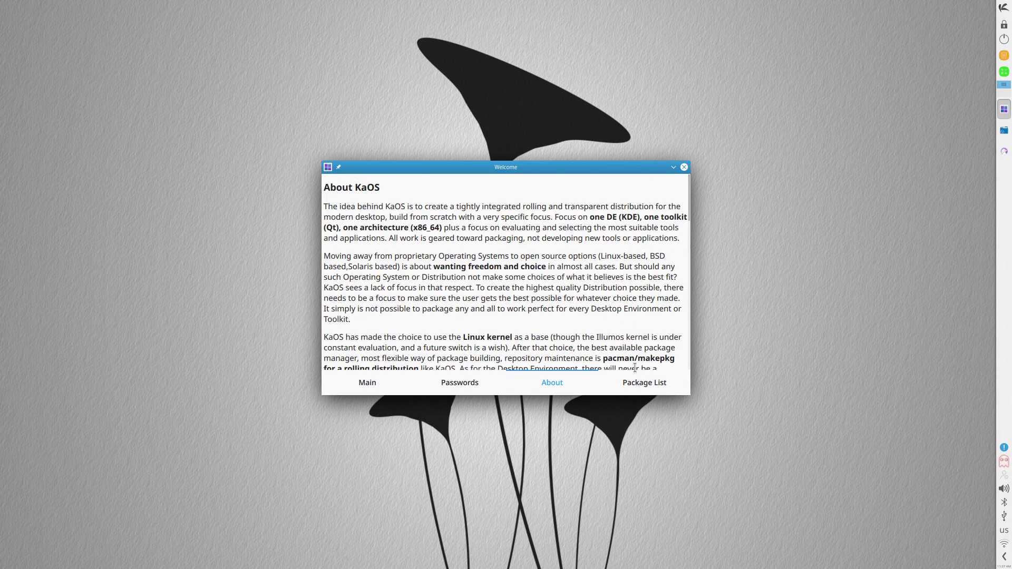
{"action": "left_click", "coordinate": [661, 379]}
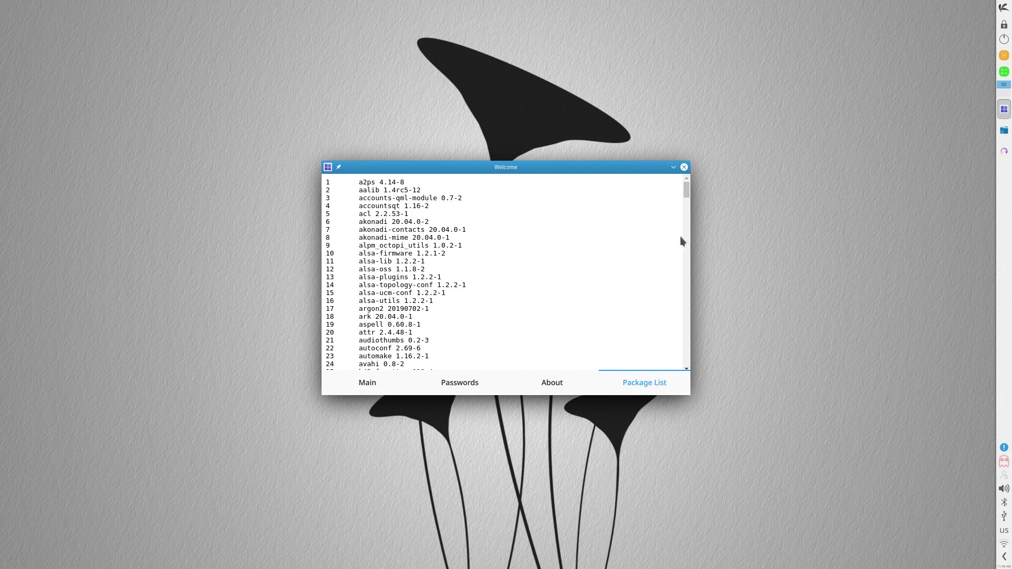
{"action": "left_click_drag", "start_coordinate": [688, 194], "coordinate": [703, 365]}
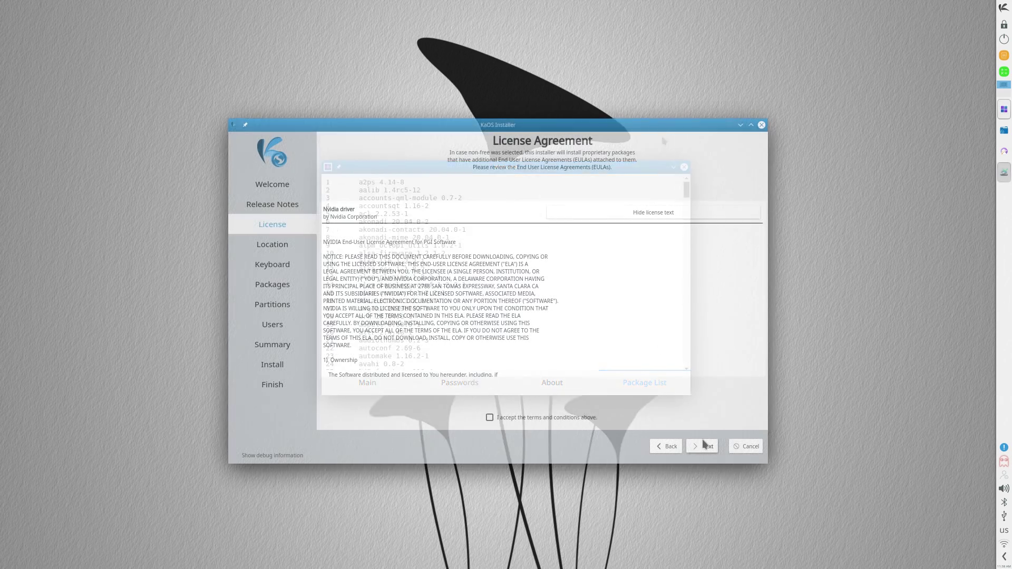
Accept the Nvidia driver licence terms and continue past the Location and Keyboard pages
{"action": "left_click", "coordinate": [546, 415]}
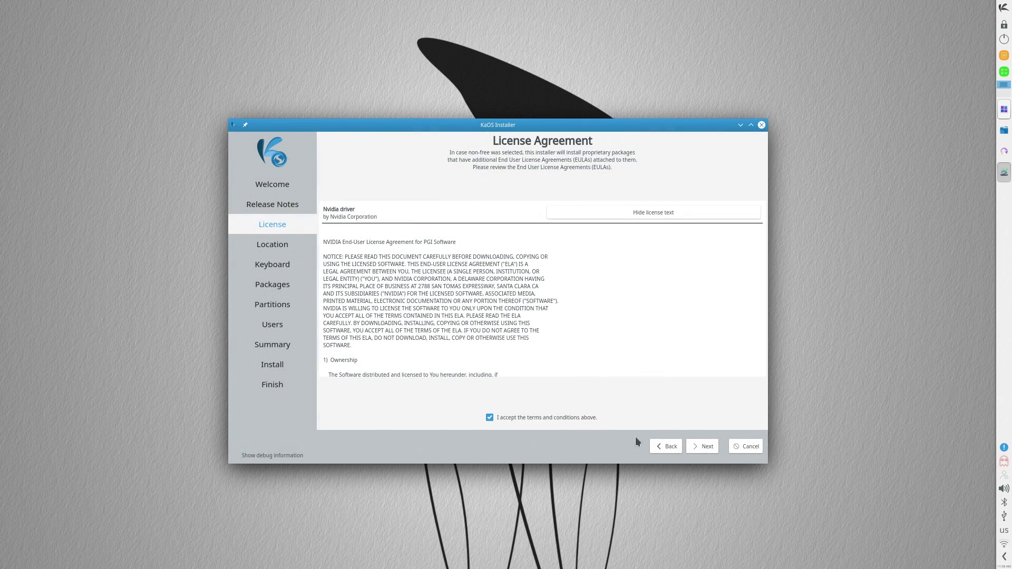
{"action": "left_click", "coordinate": [701, 447]}
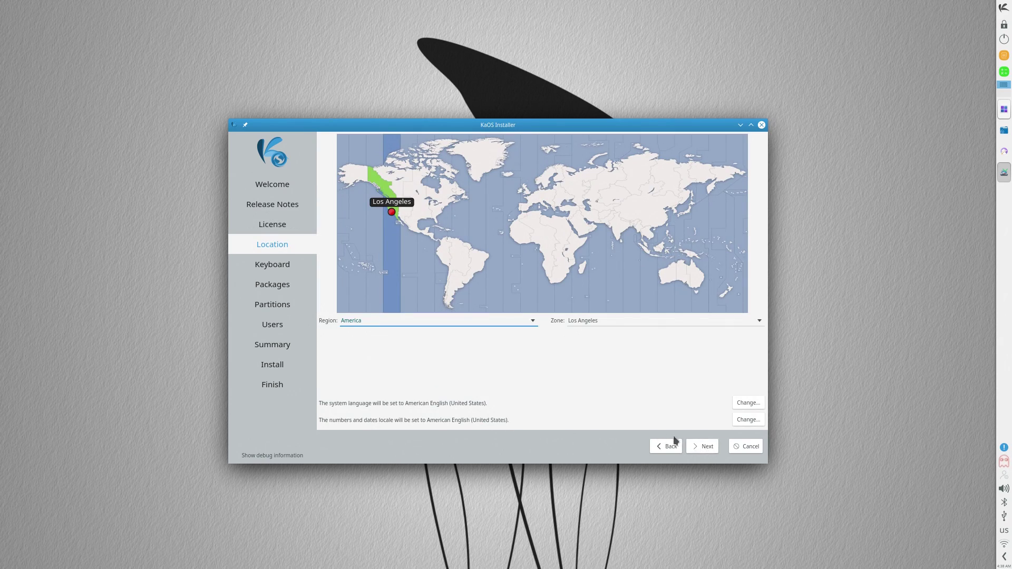
{"action": "left_click", "coordinate": [699, 444]}
{"action": "left_click", "coordinate": [699, 444]}
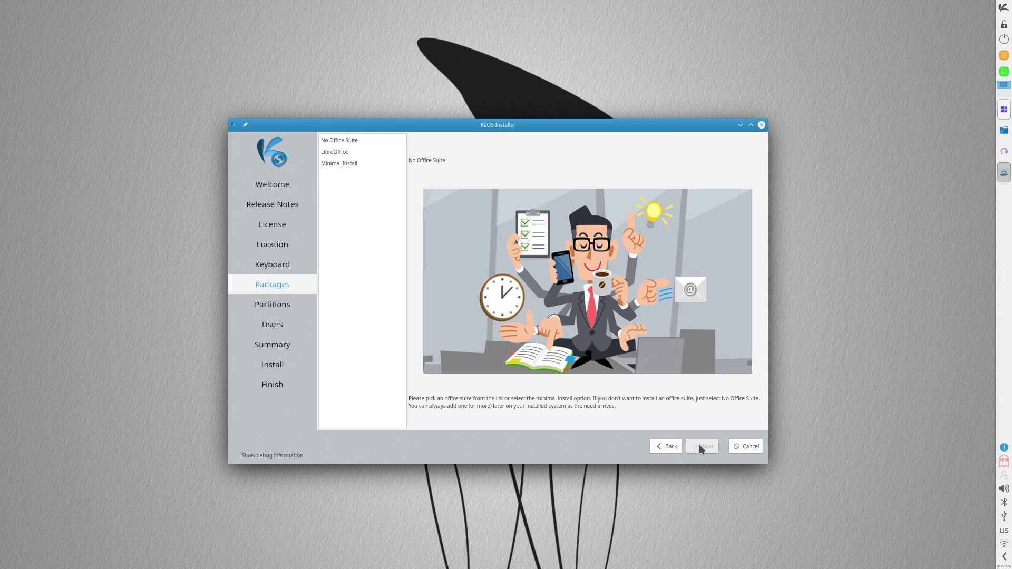
Compare the office-suite options and settle on Minimal Install
{"action": "left_click", "coordinate": [349, 140]}
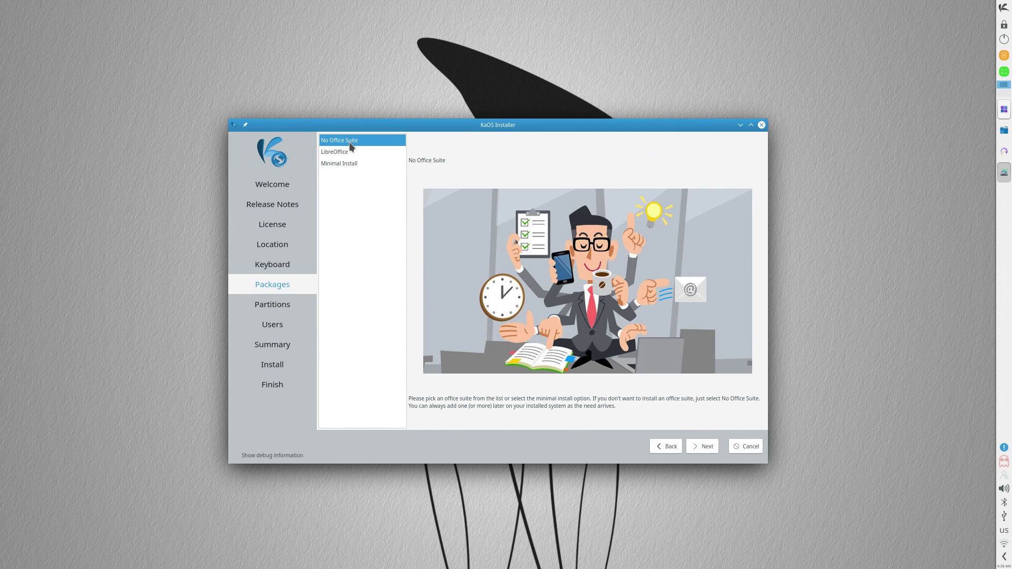
{"action": "left_click", "coordinate": [349, 152]}
{"action": "left_click", "coordinate": [349, 163]}
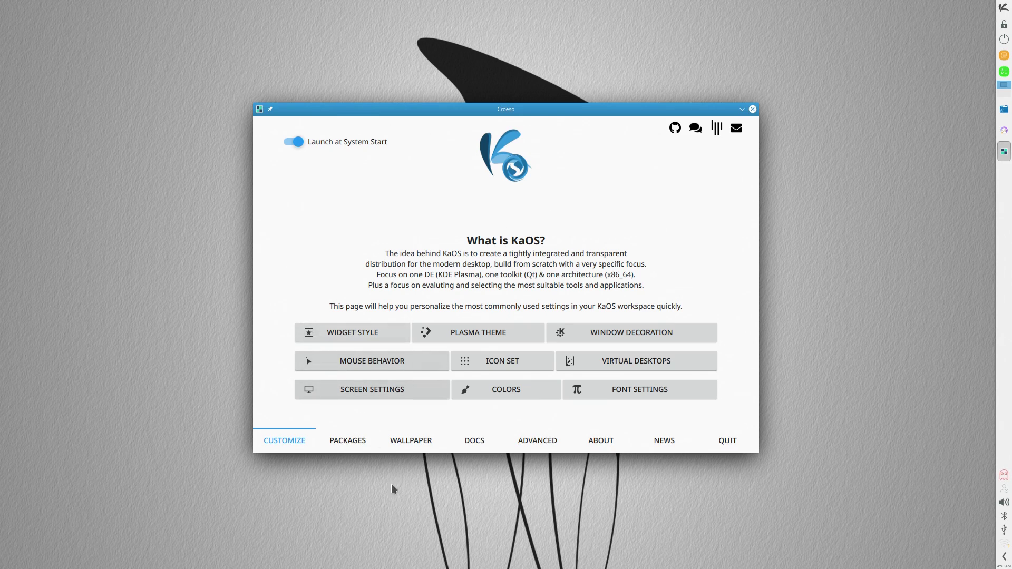
Browse the wallpapers by the Popular, Oldest, Downloaded and Latest filters
{"action": "left_click", "coordinate": [342, 439]}
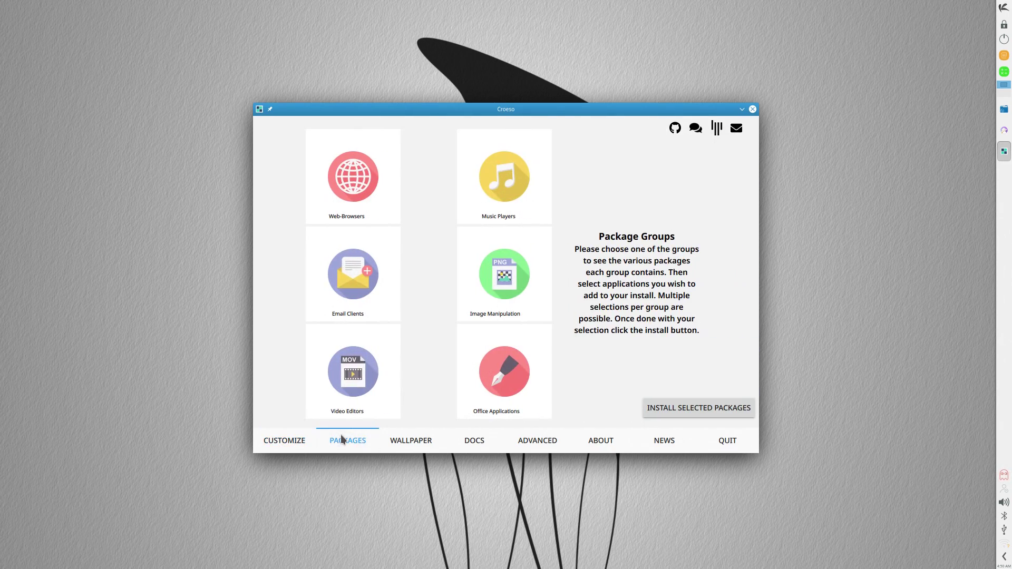
{"action": "left_click", "coordinate": [414, 438]}
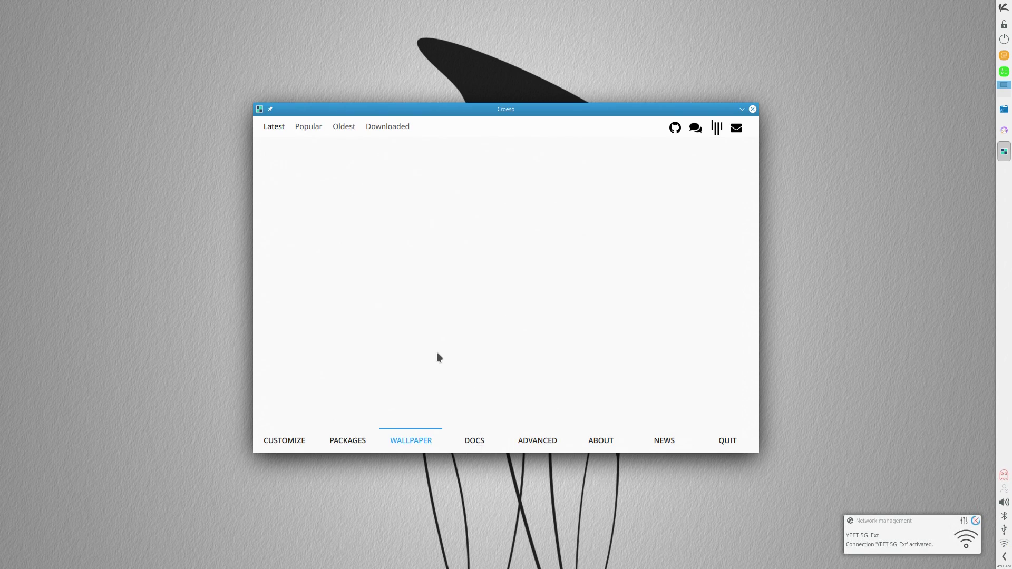
{"action": "left_click", "coordinate": [305, 125]}
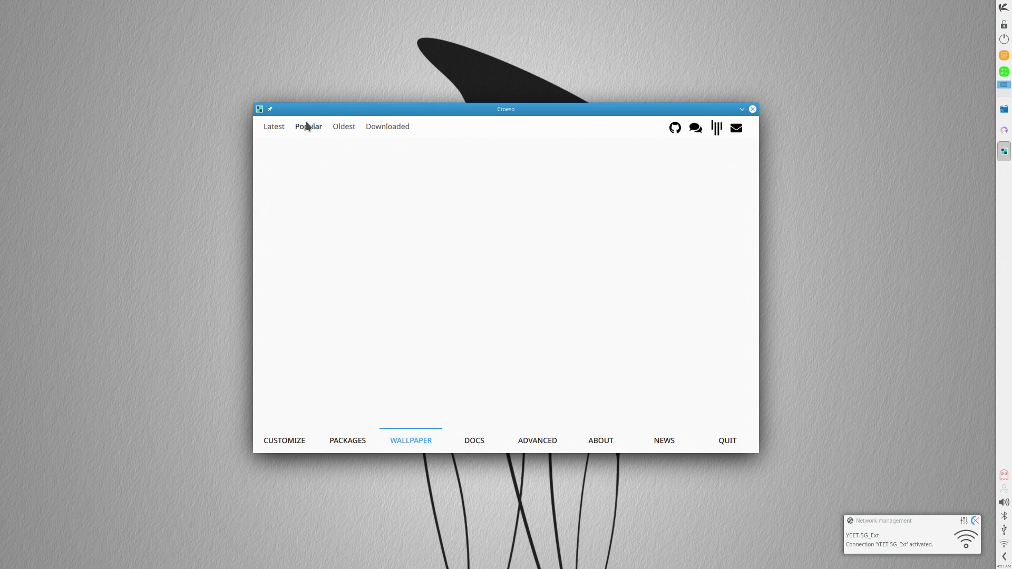
{"action": "left_click", "coordinate": [338, 128]}
{"action": "left_click", "coordinate": [373, 126]}
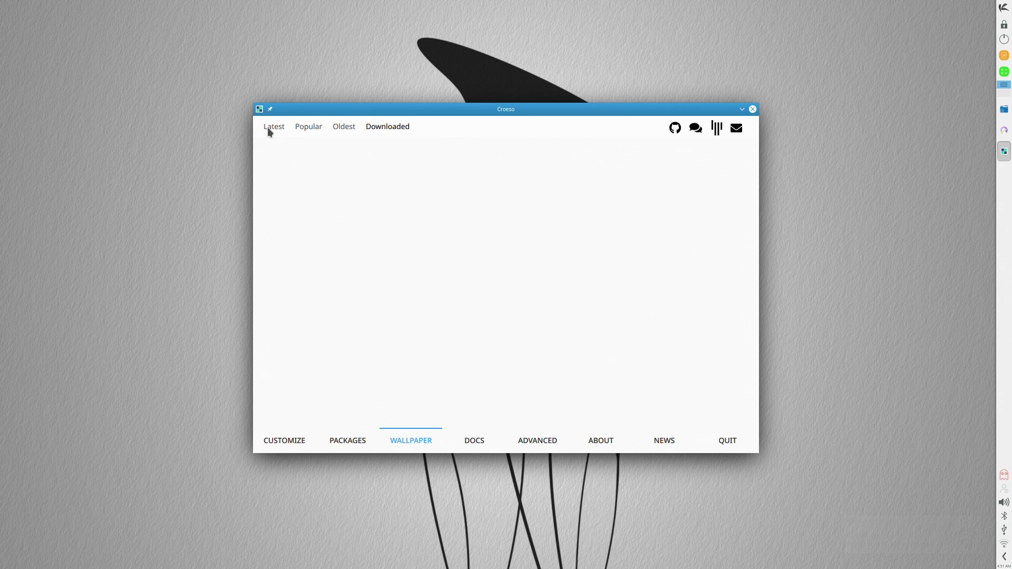
{"action": "left_click", "coordinate": [268, 128]}
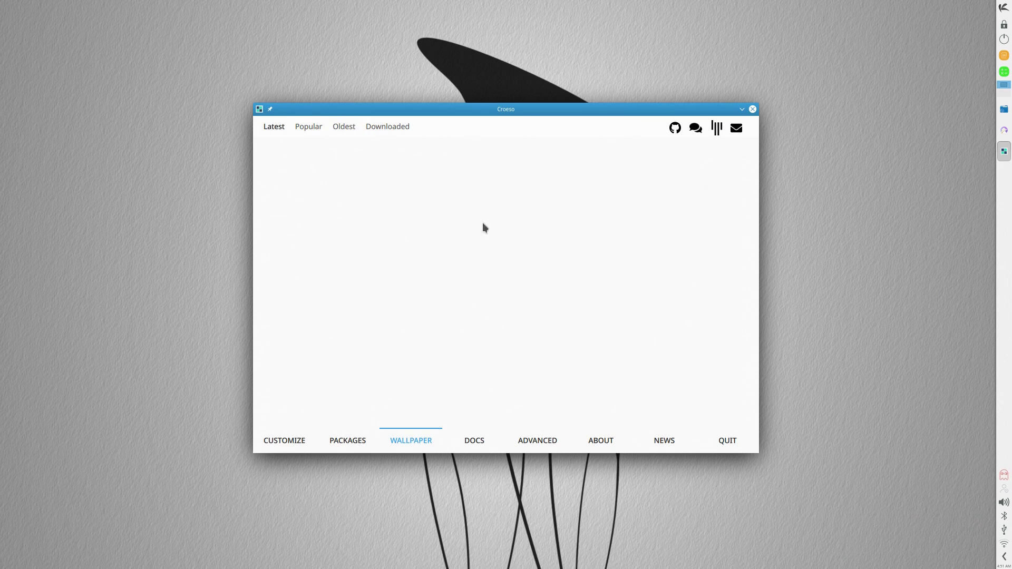
Return through Customize to Package Groups and view the Email Clients and Image Manipulation apps
{"action": "left_click", "coordinate": [298, 441]}
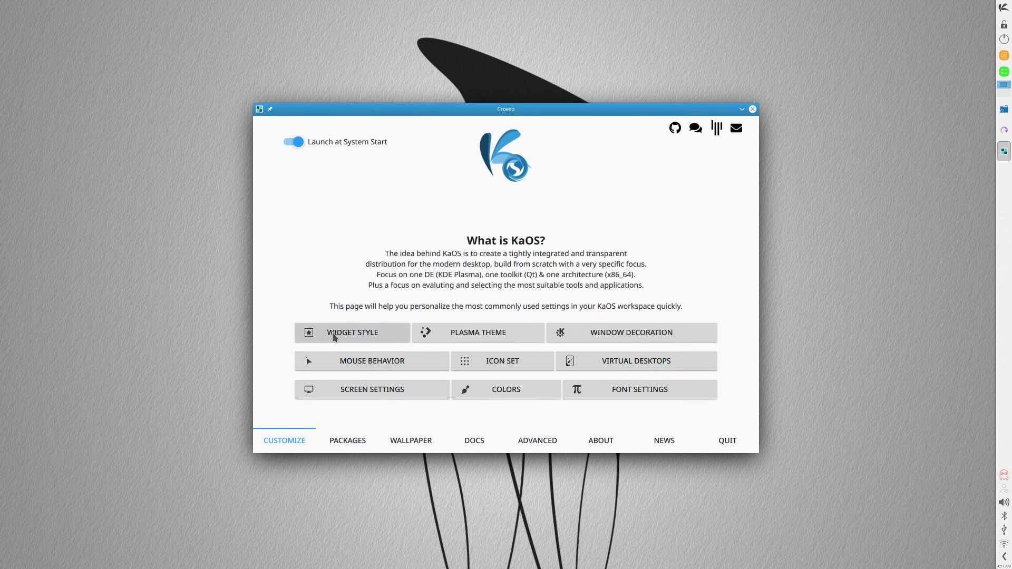
{"action": "left_click", "coordinate": [347, 441]}
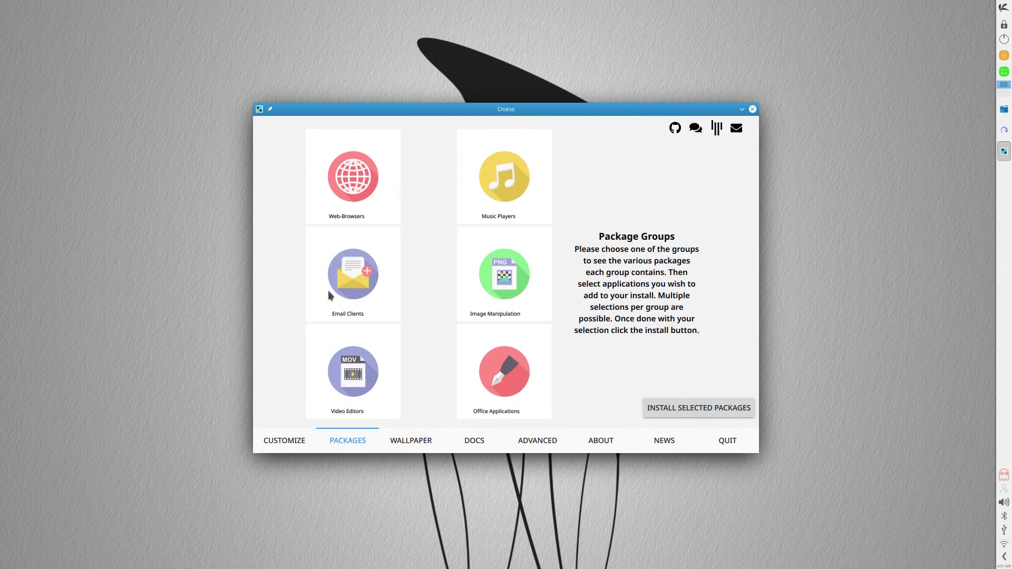
{"action": "left_click", "coordinate": [328, 292]}
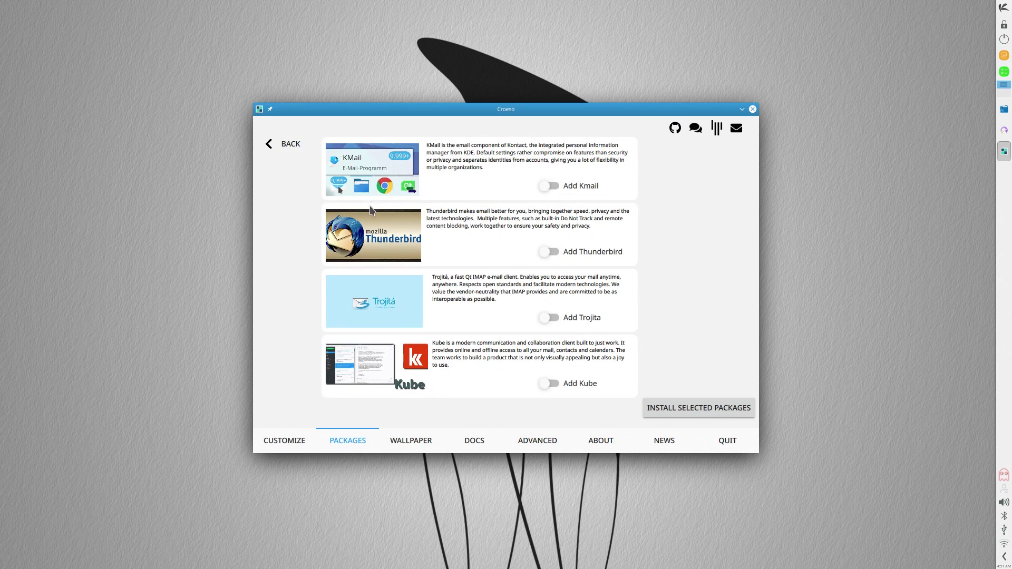
{"action": "left_click", "coordinate": [266, 144]}
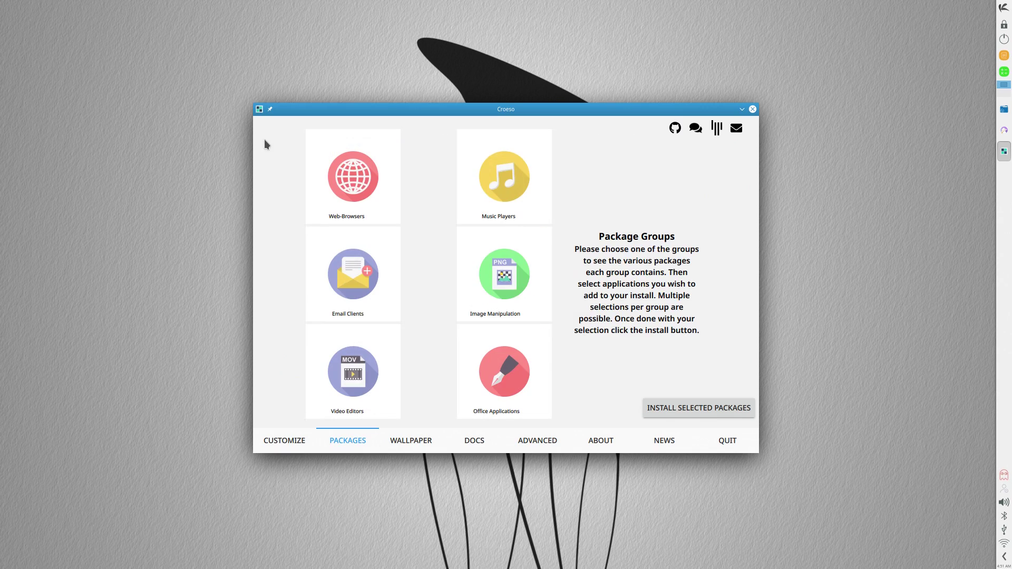
{"action": "left_click", "coordinate": [489, 294]}
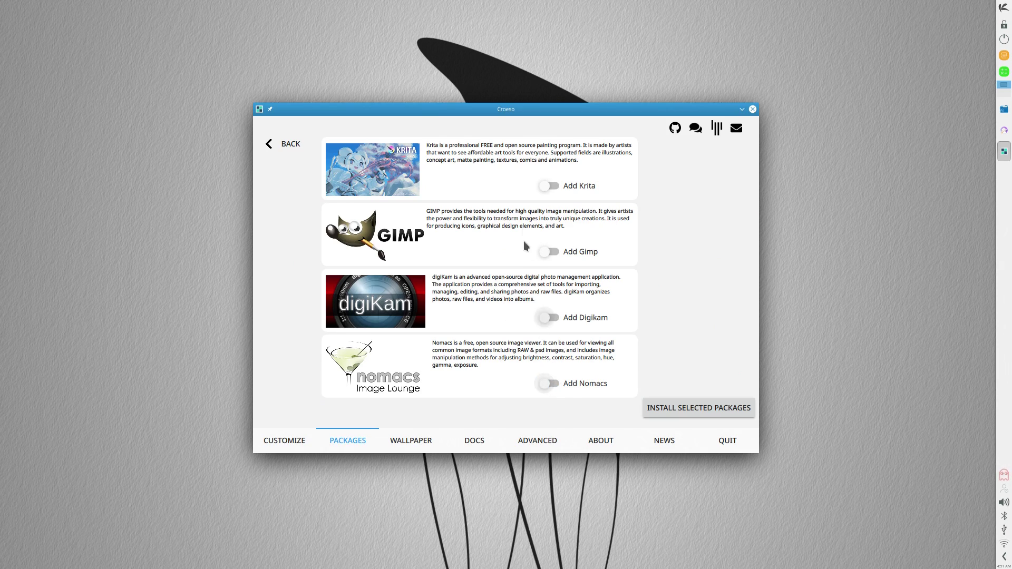
Run free -h in Konsole to display memory usage
{"action": "left_click", "coordinate": [271, 140]}
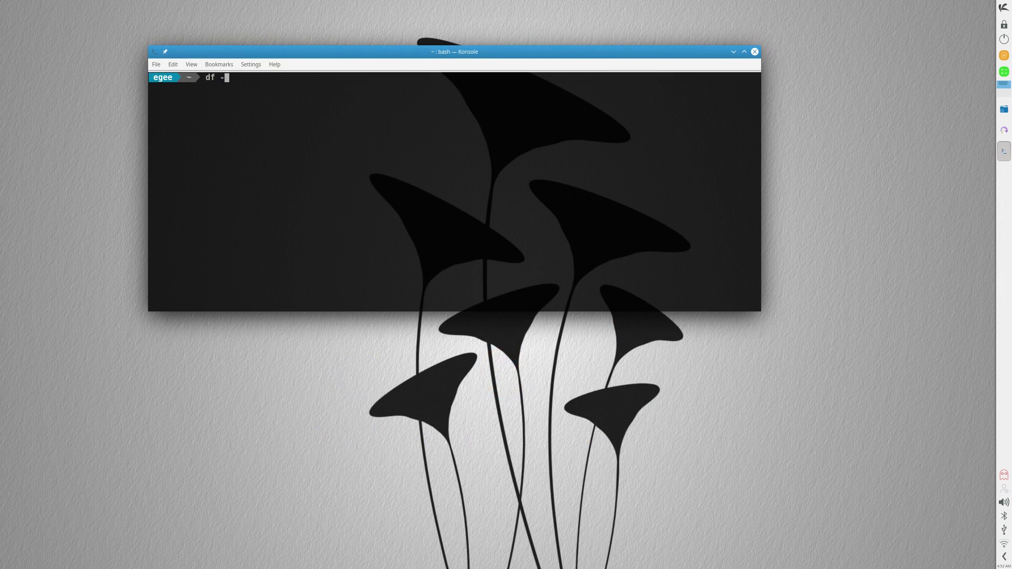
{"action": "type", "text": "free -h"}
{"action": "key", "text": "Return"}
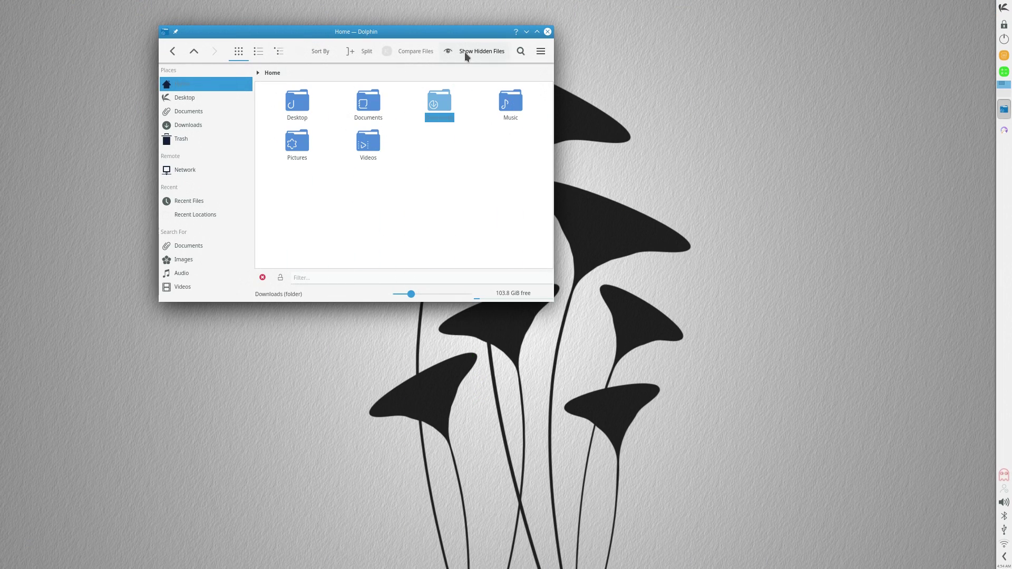
Toggle hidden files in the home folder and move the file manager to the upper left
{"action": "left_click", "coordinate": [467, 53]}
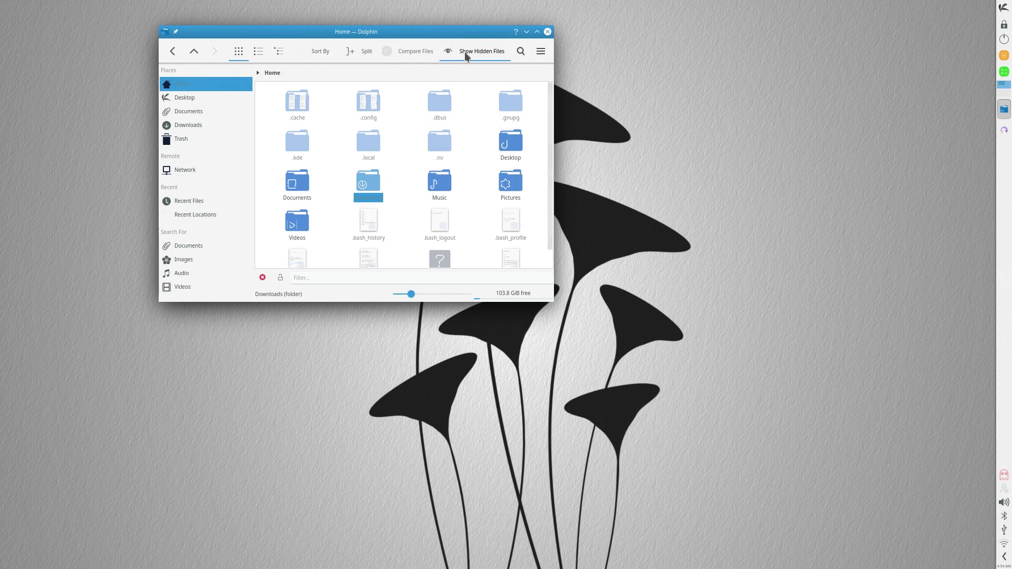
{"action": "left_click", "coordinate": [466, 52]}
{"action": "left_click_drag", "start_coordinate": [415, 28], "coordinate": [280, 12]}
Launch System Settings by searching 'sett' in the application launcher
{"action": "key", "text": "super"}
{"action": "type", "text": "sett"}
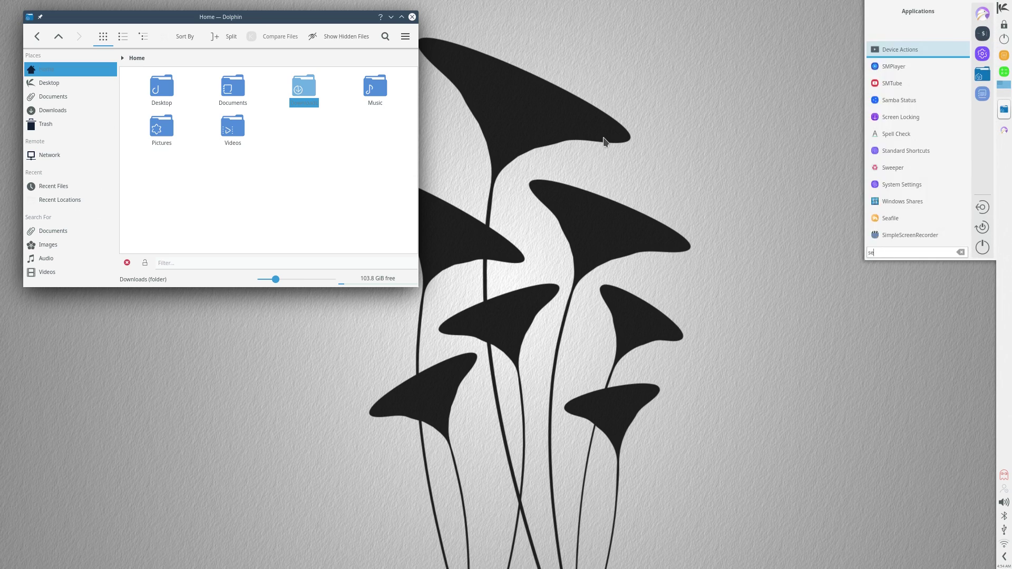
{"action": "key", "text": "Down"}
{"action": "key", "text": "Down"}
{"action": "key", "text": "Down"}
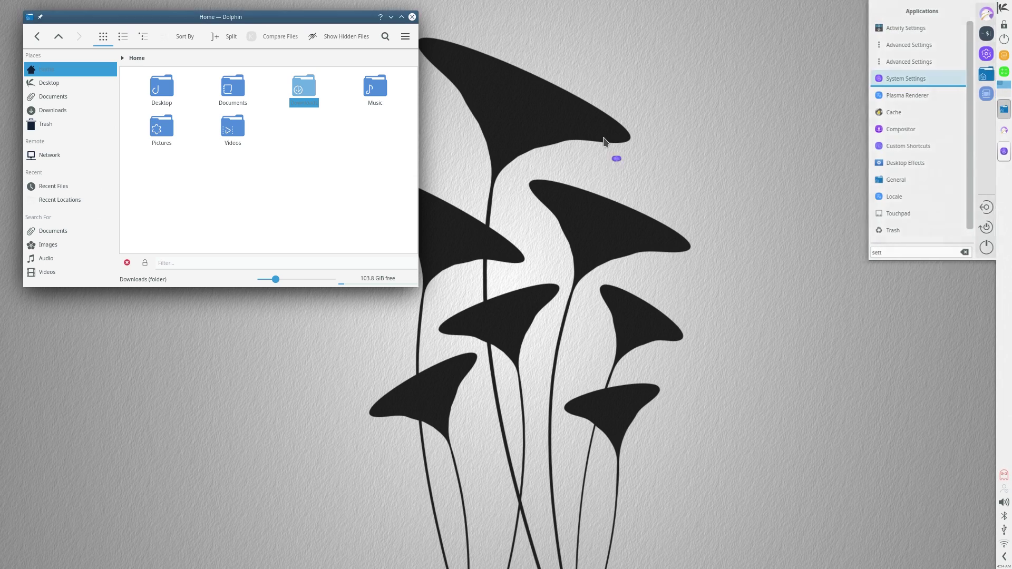
{"action": "key", "text": "Return"}
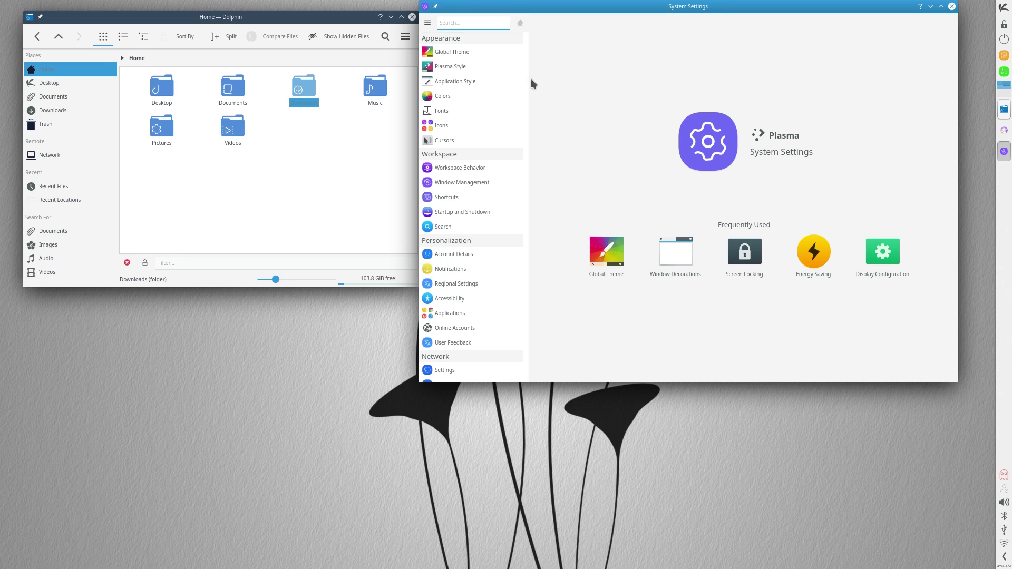
Apply the MidnaDark global theme, then close and reopen the file manager
{"action": "left_click", "coordinate": [468, 55]}
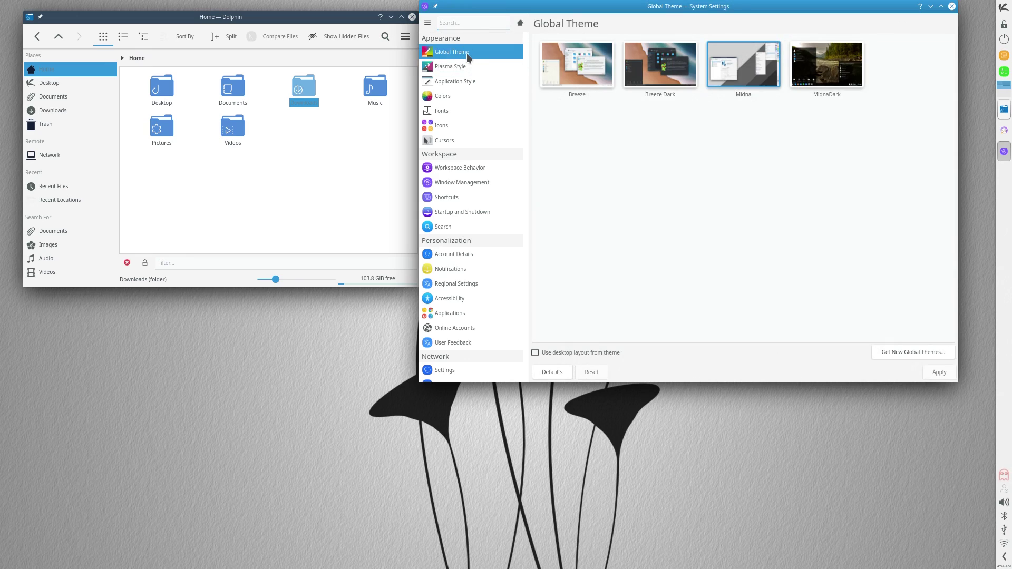
{"action": "left_click", "coordinate": [807, 77]}
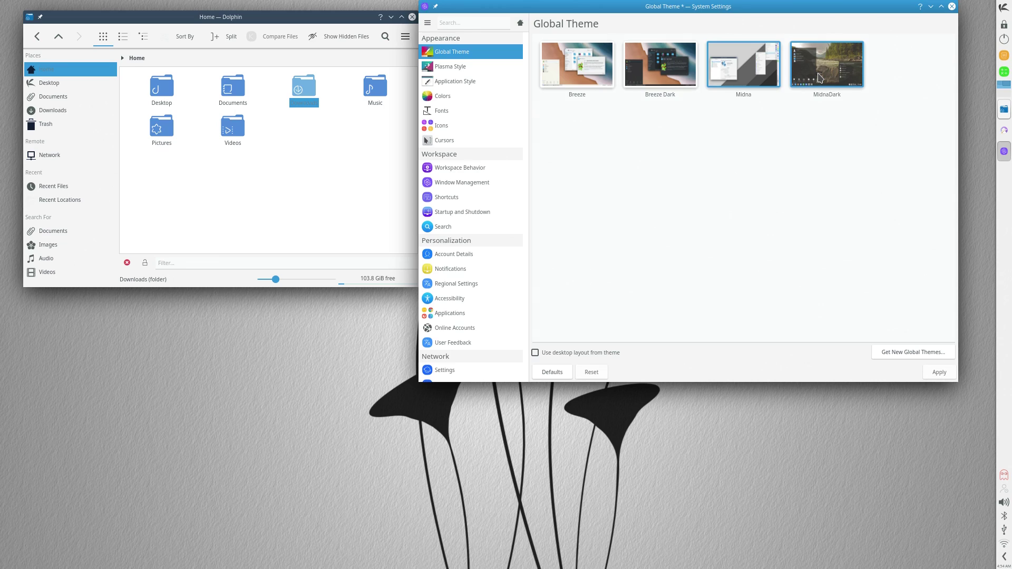
{"action": "left_click", "coordinate": [947, 377]}
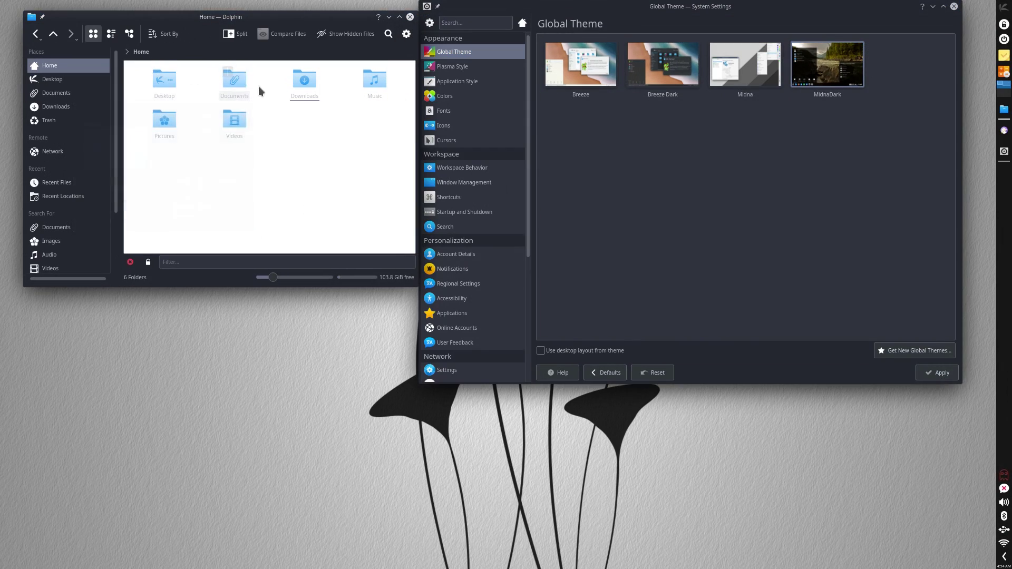
{"action": "left_click", "coordinate": [410, 17]}
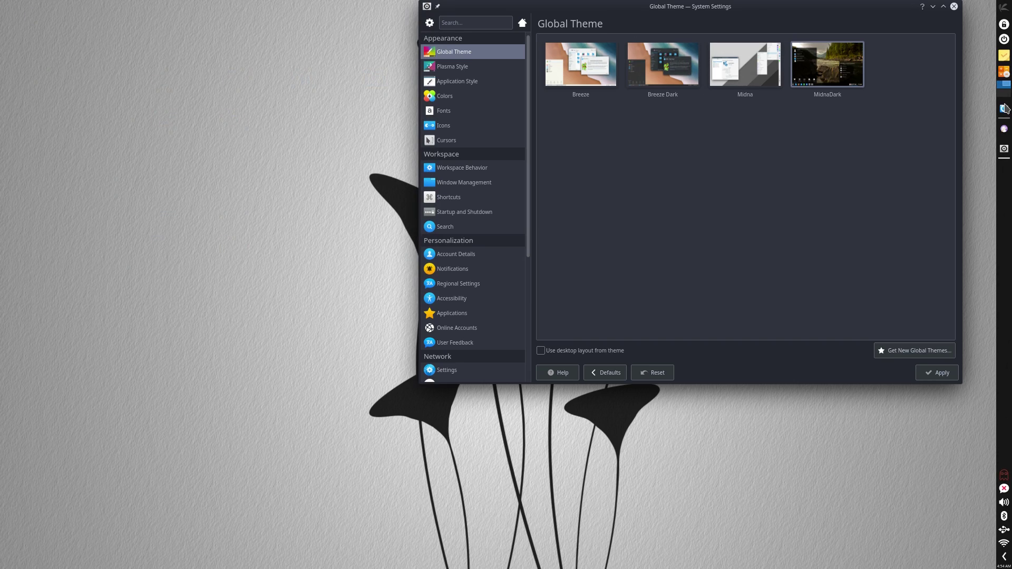
{"action": "left_click", "coordinate": [1004, 108]}
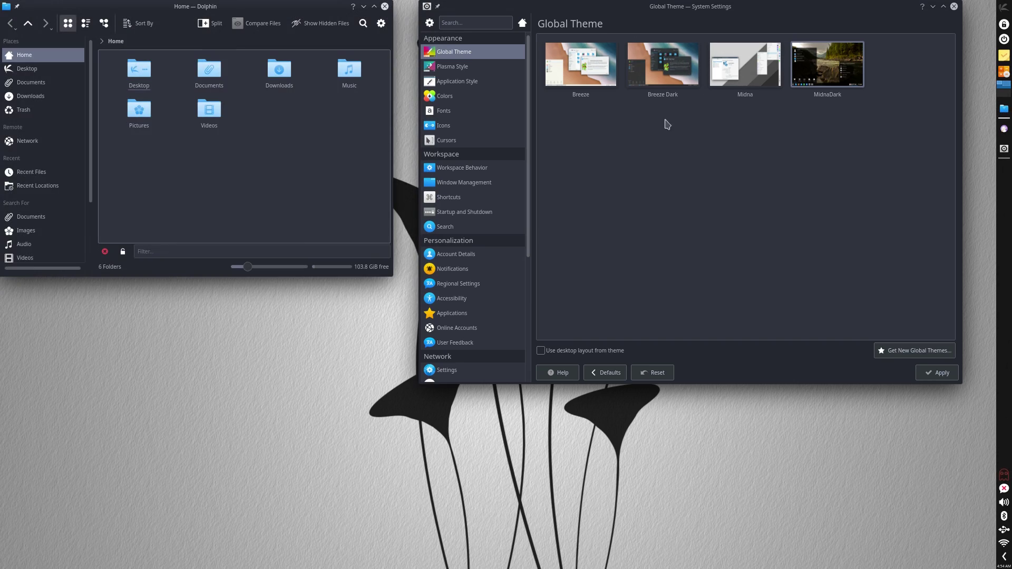
Choose kvantum-dark as the Application Style and move on to Window Decorations
{"action": "left_click", "coordinate": [475, 67]}
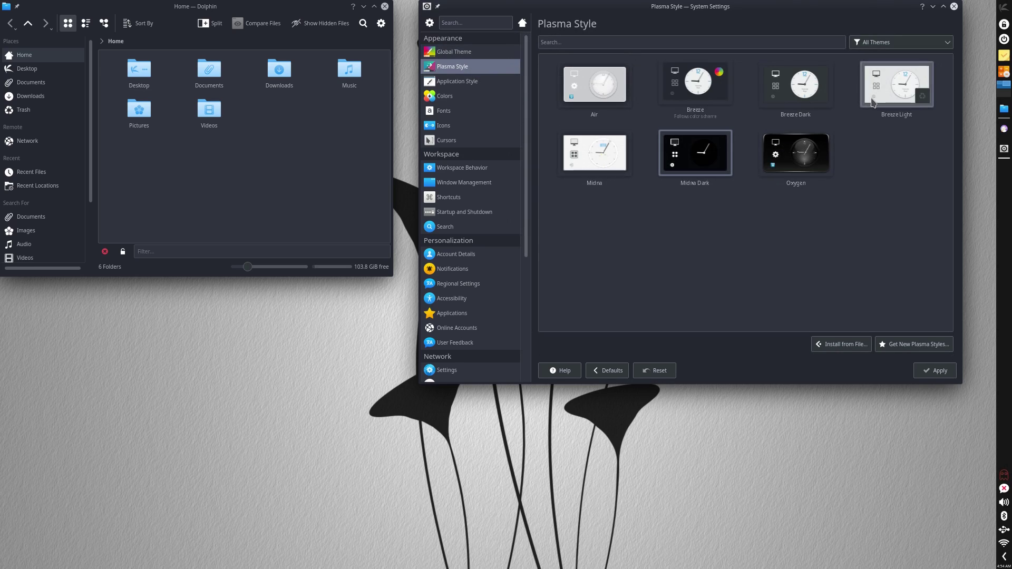
{"action": "left_click", "coordinate": [451, 83]}
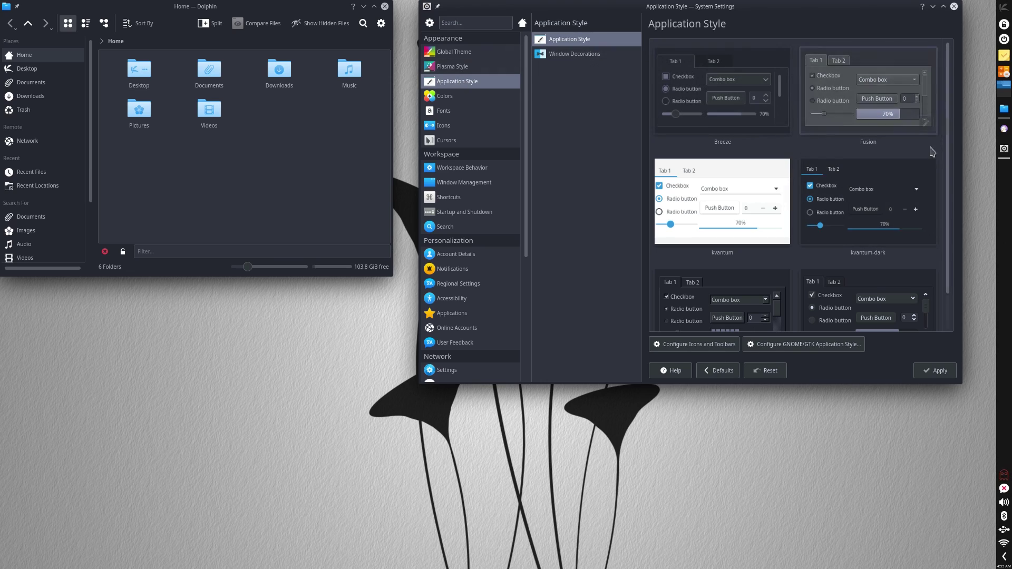
{"action": "scroll", "coordinate": [931, 151], "scroll_direction": "down", "scroll_amount": 1}
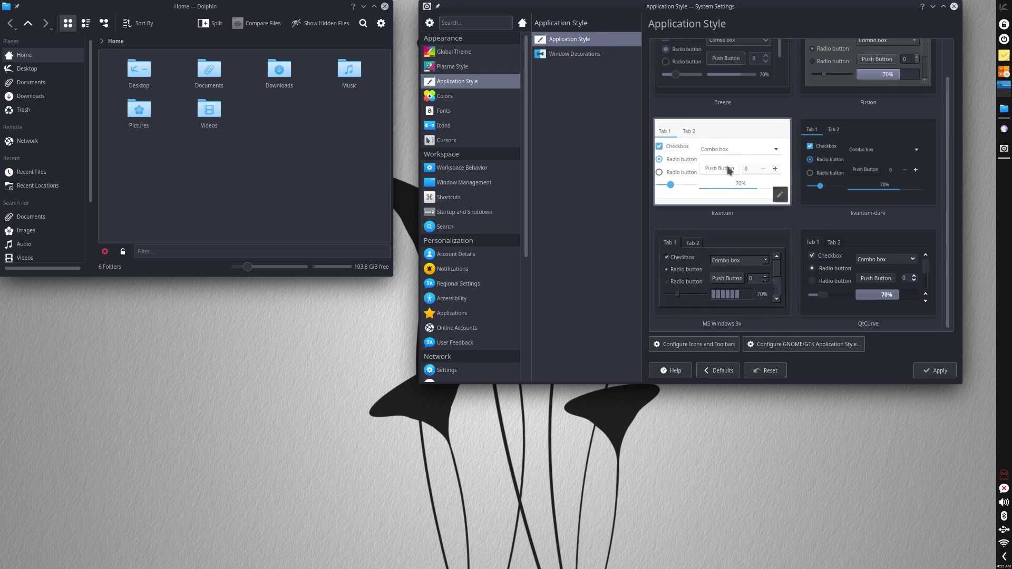
{"action": "scroll", "coordinate": [859, 254], "scroll_direction": "up", "scroll_amount": 1}
{"action": "left_click", "coordinate": [859, 256]}
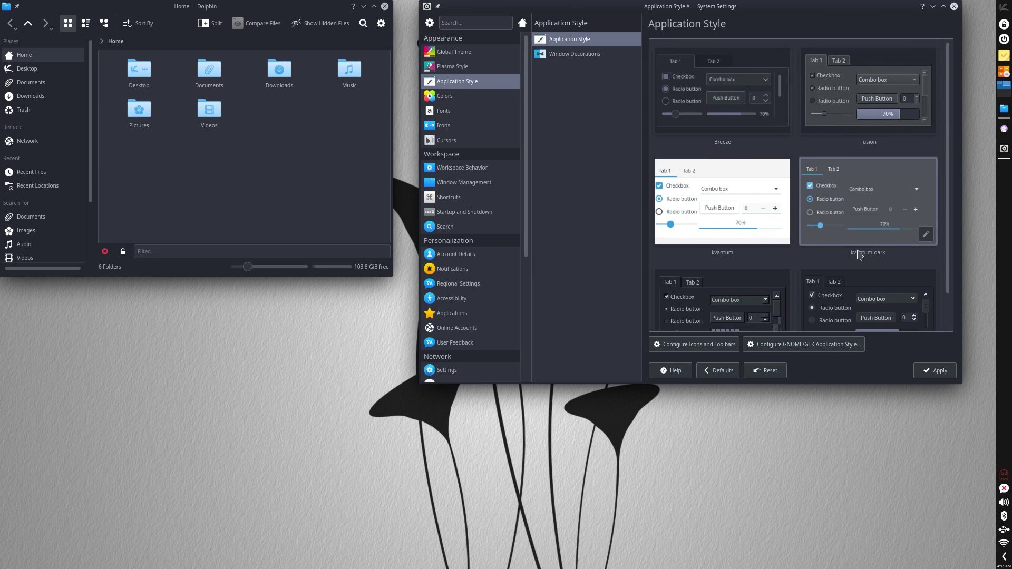
{"action": "scroll", "coordinate": [870, 295], "scroll_direction": "down", "scroll_amount": 1}
{"action": "left_click", "coordinate": [574, 55]}
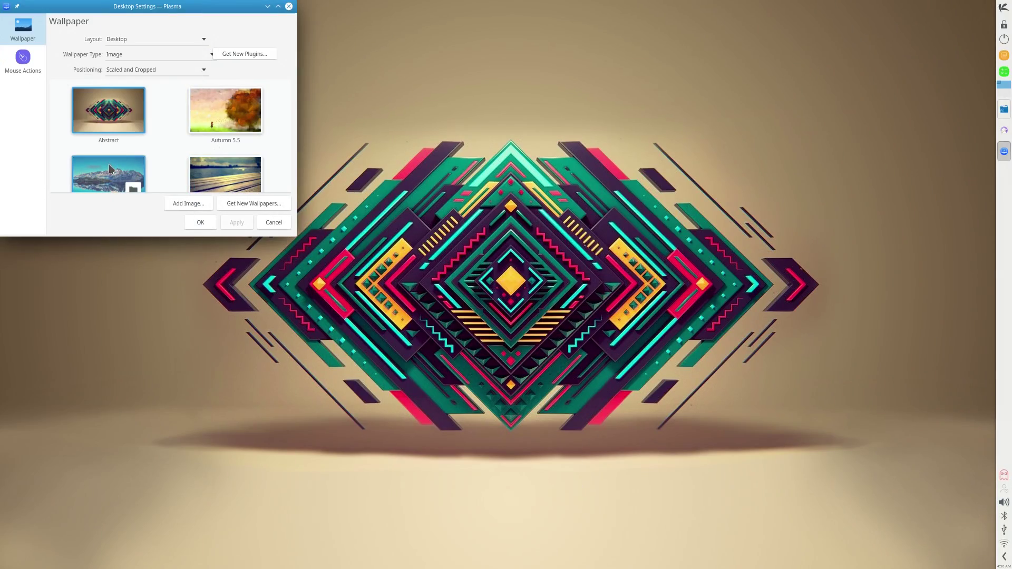
Apply the Blue lake wallpaper to the desktop
{"action": "scroll", "coordinate": [107, 163], "scroll_direction": "down", "scroll_amount": 2}
{"action": "left_click", "coordinate": [109, 111]}
{"action": "left_click", "coordinate": [235, 222]}
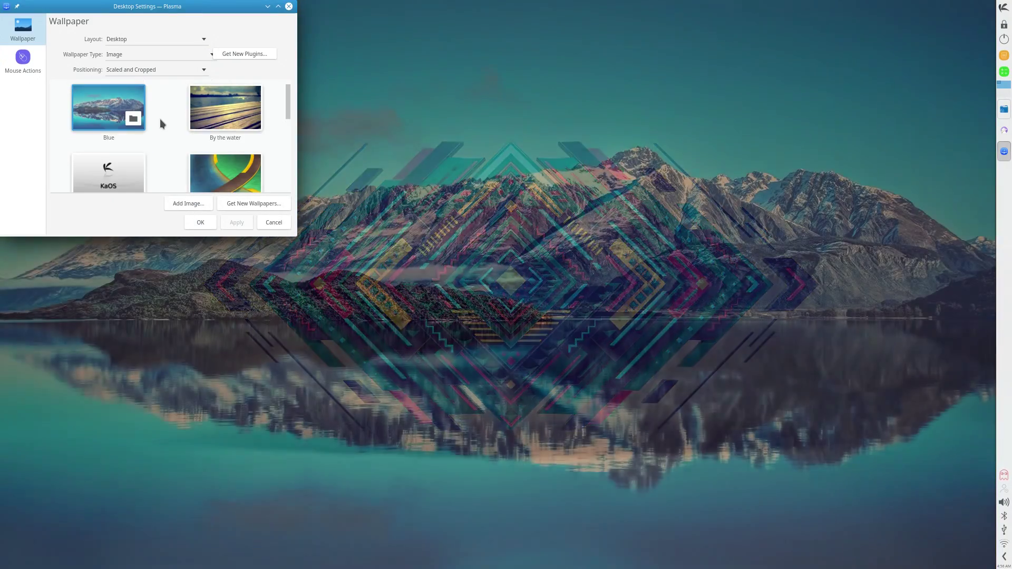
Apply the KaOS Calm_Reflection wallpaper and move the settings window aside
{"action": "scroll", "coordinate": [137, 117], "scroll_direction": "down", "scroll_amount": 1}
{"action": "left_click", "coordinate": [115, 116]}
{"action": "left_click", "coordinate": [235, 222]}
{"action": "left_click_drag", "start_coordinate": [165, 25], "coordinate": [96, 383]}
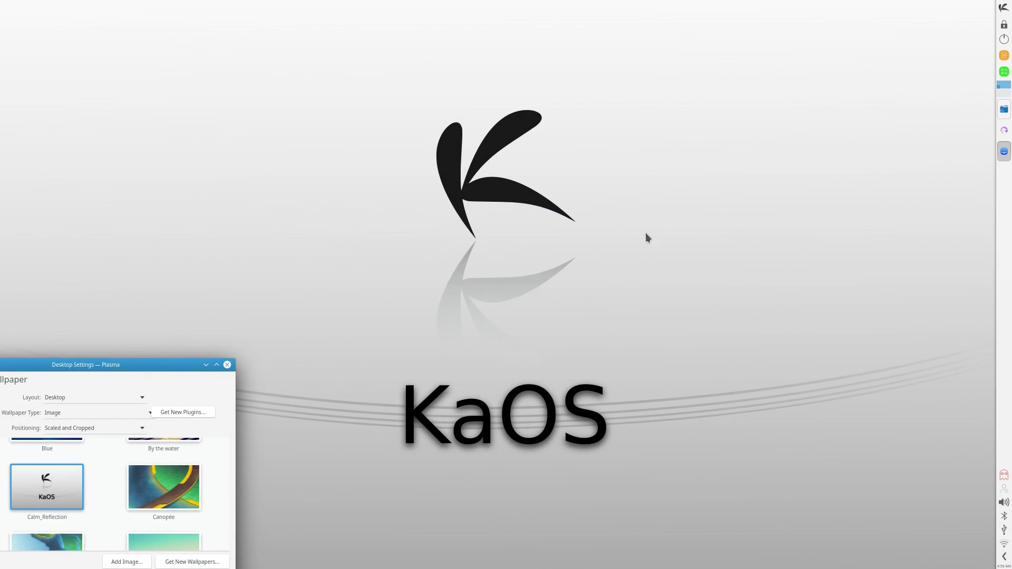
{"action": "left_click_drag", "start_coordinate": [175, 391], "coordinate": [303, 105]}
{"action": "scroll", "coordinate": [239, 242], "scroll_direction": "down", "scroll_amount": 4}
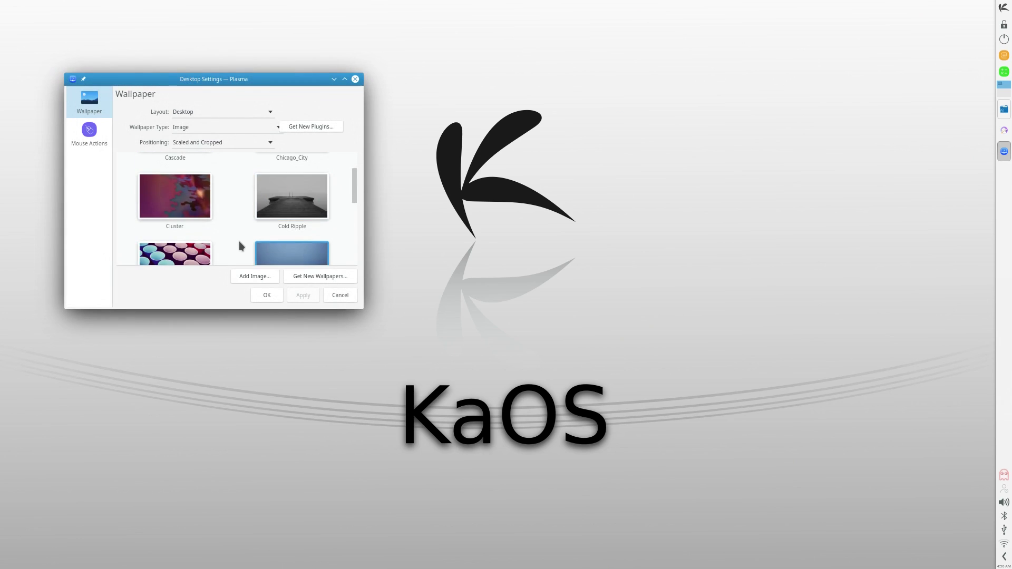
{"action": "scroll", "coordinate": [241, 241], "scroll_direction": "down", "scroll_amount": 10}
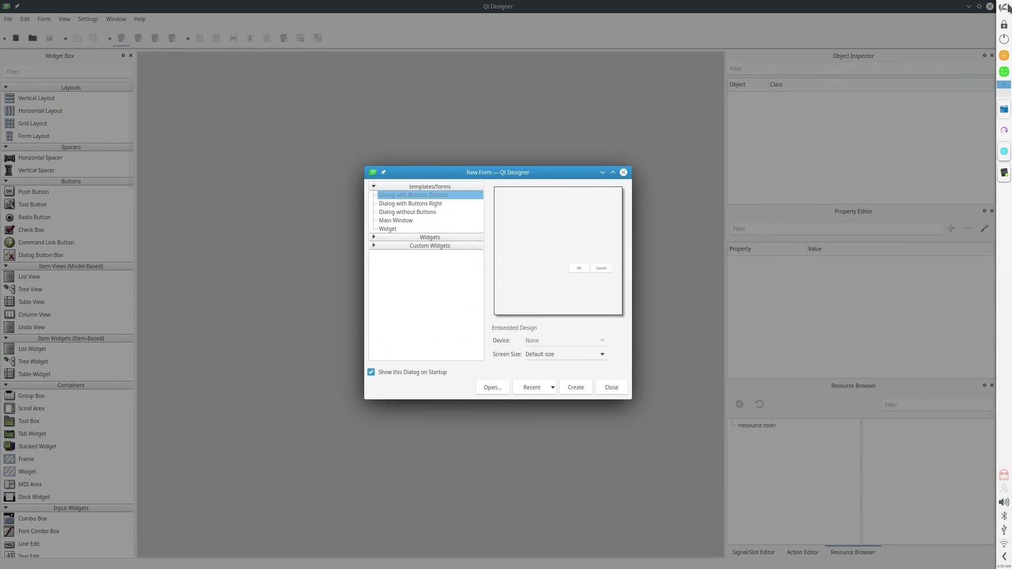
Launch two Marble Virtual Globe windows and move the second to the top of the screen
{"action": "left_click", "coordinate": [1004, 7]}
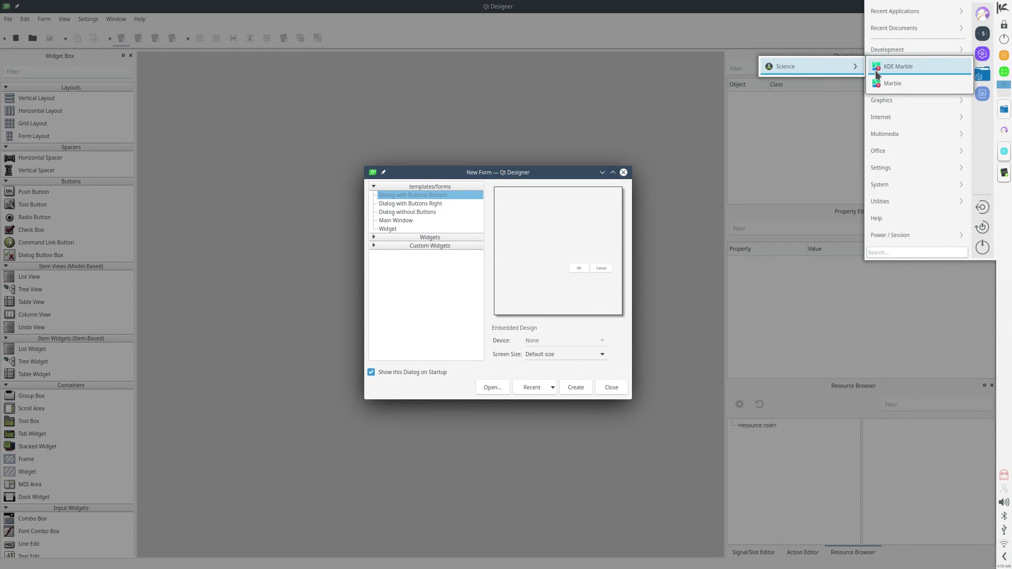
{"action": "left_click", "coordinate": [859, 69]}
{"action": "left_click", "coordinate": [1004, 8]}
{"action": "mouse_move", "coordinate": [890, 69]}
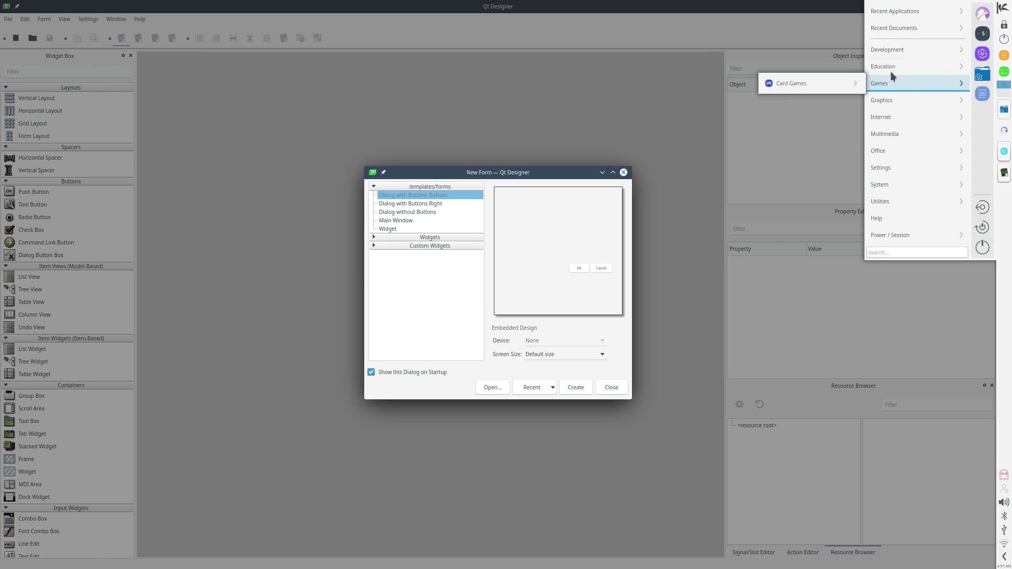
{"action": "left_click", "coordinate": [787, 70]}
{"action": "left_click", "coordinate": [1004, 7]}
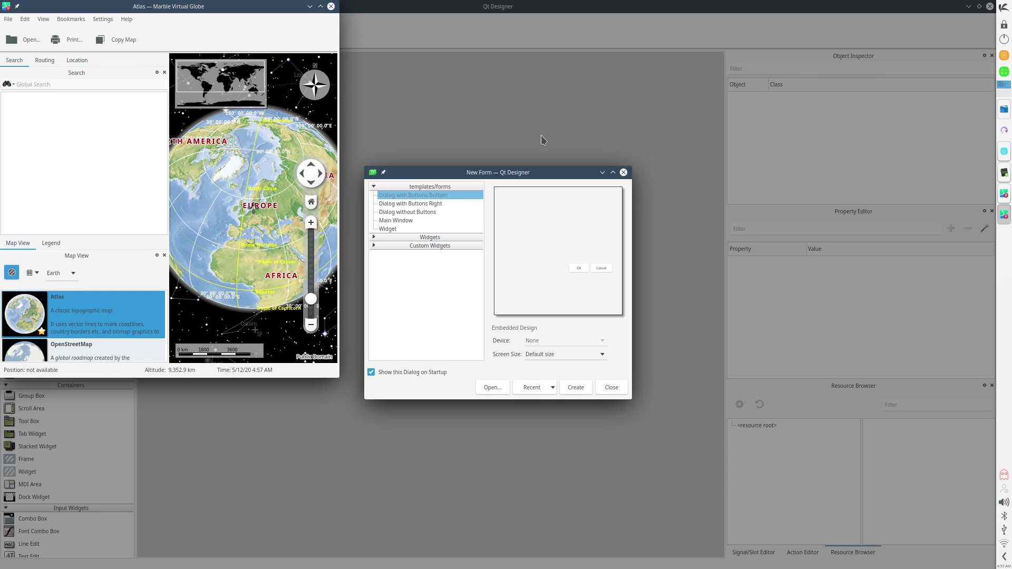
{"action": "left_click_drag", "start_coordinate": [289, 100], "coordinate": [525, 8]}
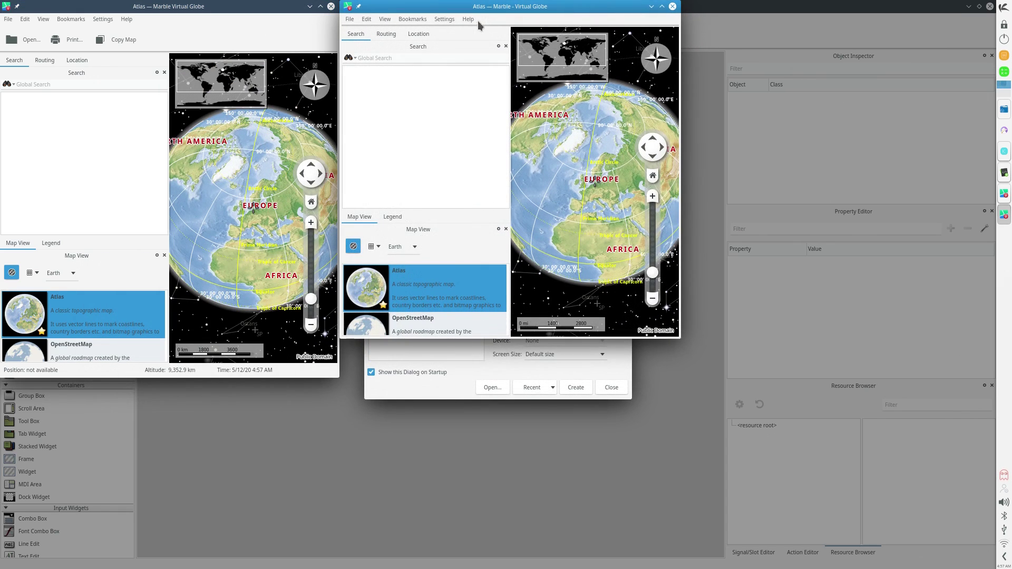
Check About Qt and About Marble in the second Marble window's Help menu
{"action": "left_click", "coordinate": [470, 23]}
{"action": "left_click", "coordinate": [495, 94]}
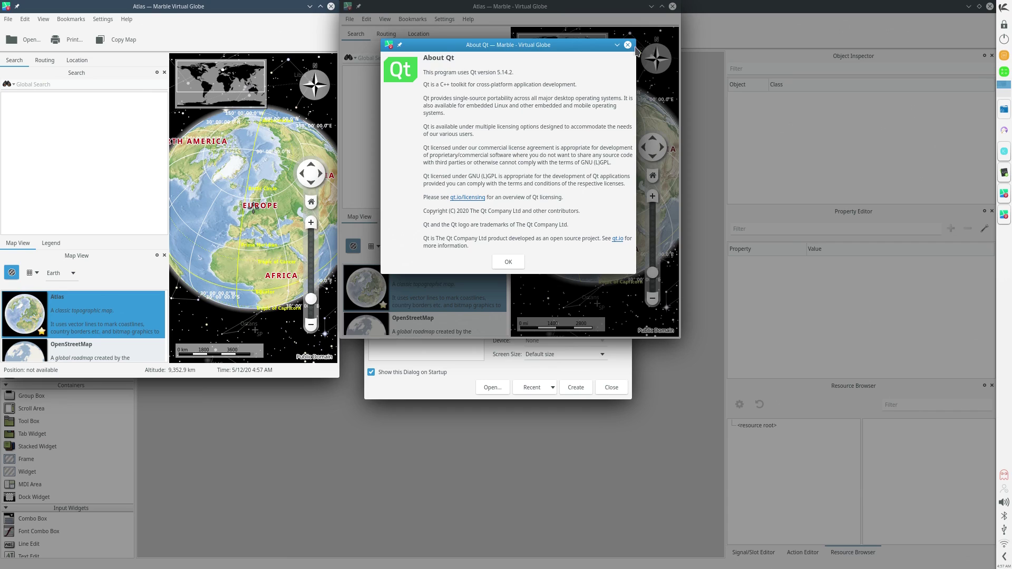
{"action": "key", "text": "Escape"}
{"action": "left_click", "coordinate": [468, 19]}
{"action": "left_click", "coordinate": [495, 80]}
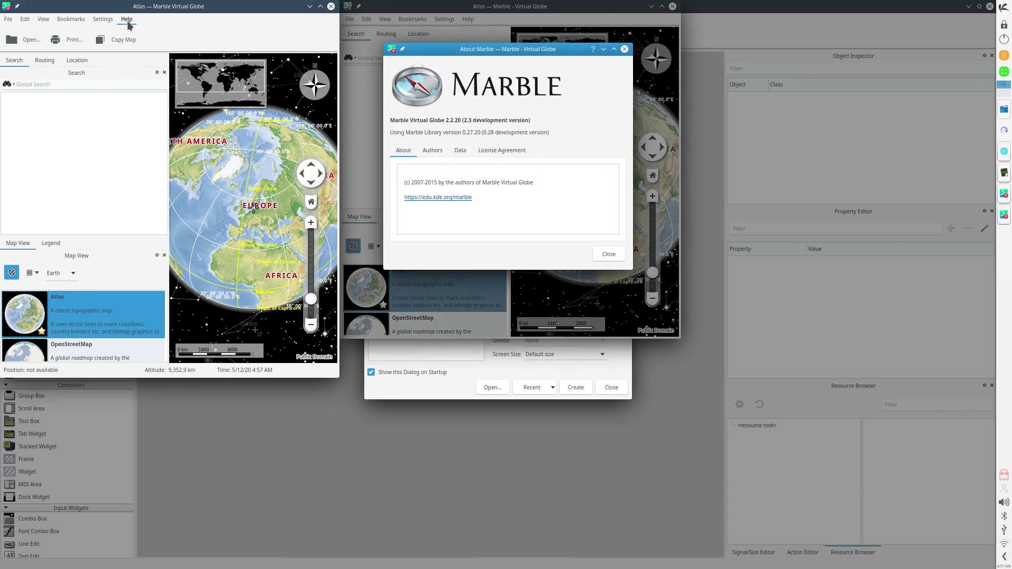
Show the first Marble window's About Marble Virtual Globe box over it
{"action": "left_click", "coordinate": [127, 19]}
{"action": "left_click", "coordinate": [148, 120]}
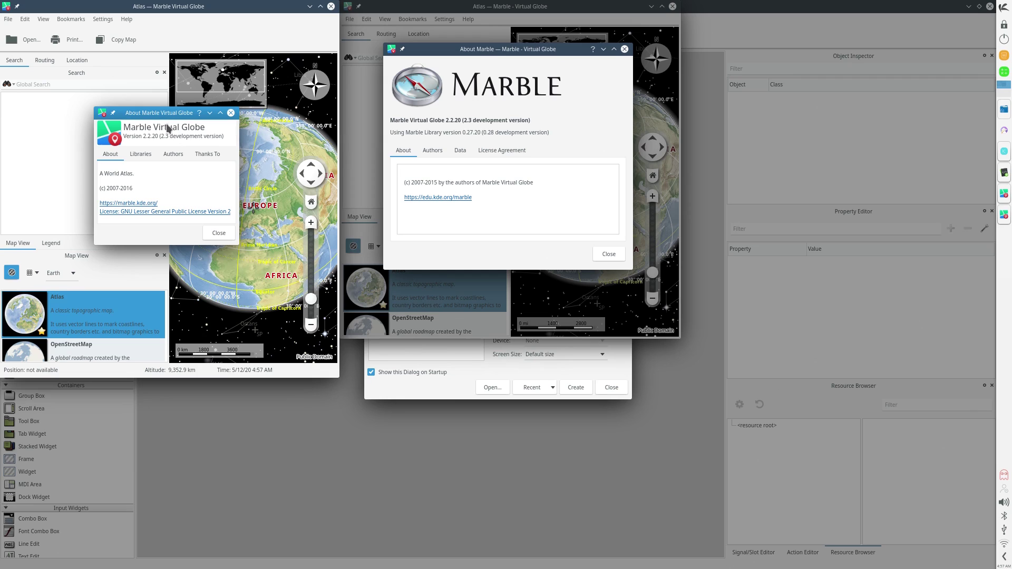
{"action": "left_click_drag", "start_coordinate": [155, 107], "coordinate": [304, 50]}
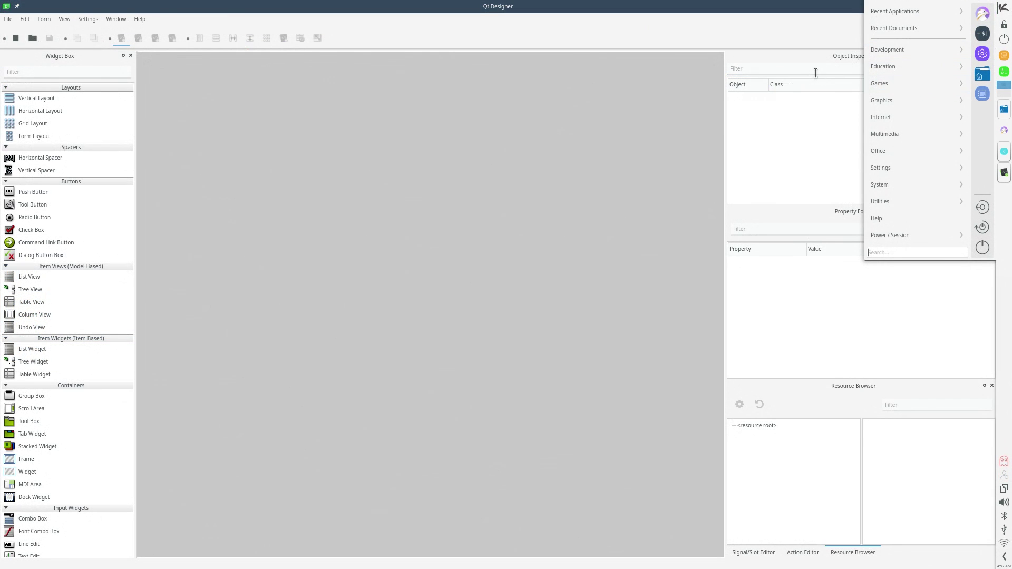
Launch the KPatience card game from the Games menu
{"action": "mouse_move", "coordinate": [887, 84]}
{"action": "mouse_move", "coordinate": [811, 81]}
{"action": "left_click", "coordinate": [884, 87]}
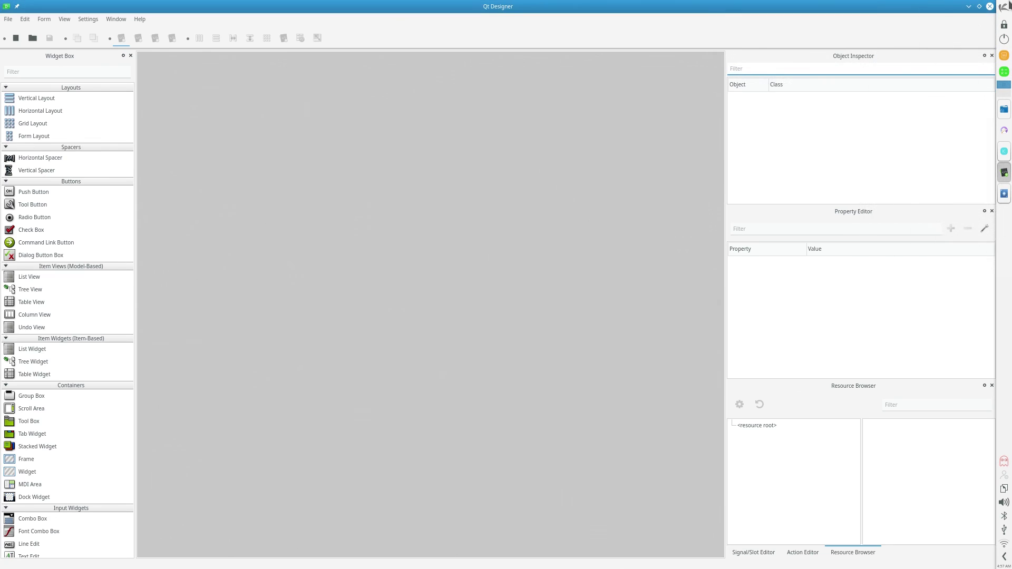
{"action": "left_click", "coordinate": [1003, 7]}
Restore Qt Designer to a smaller window, then launch mpv Media Player and SMPlayer from Multimedia
{"action": "left_click_drag", "start_coordinate": [761, 6], "coordinate": [622, 251]}
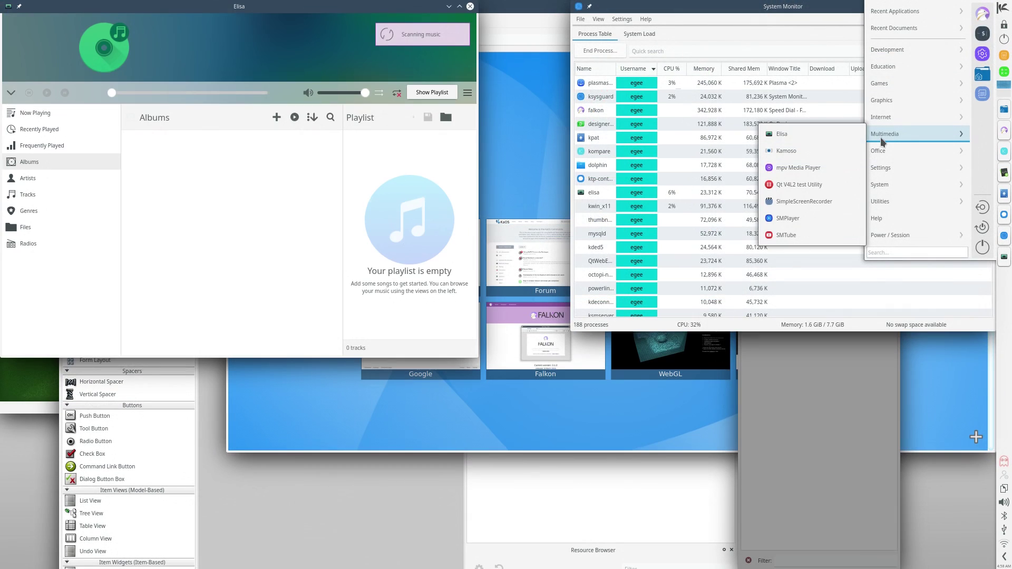
{"action": "mouse_move", "coordinate": [880, 136]}
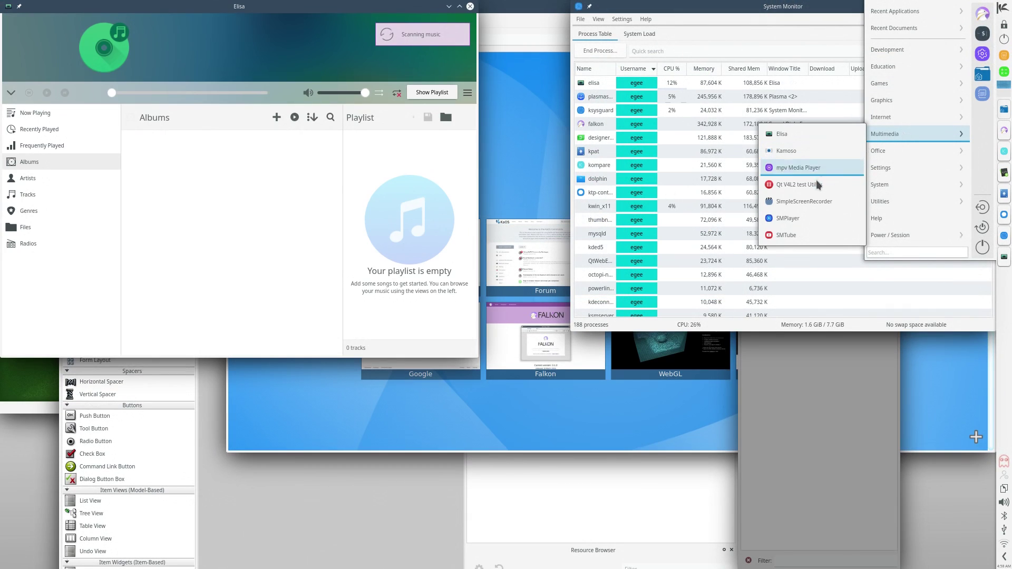
{"action": "left_click", "coordinate": [792, 167]}
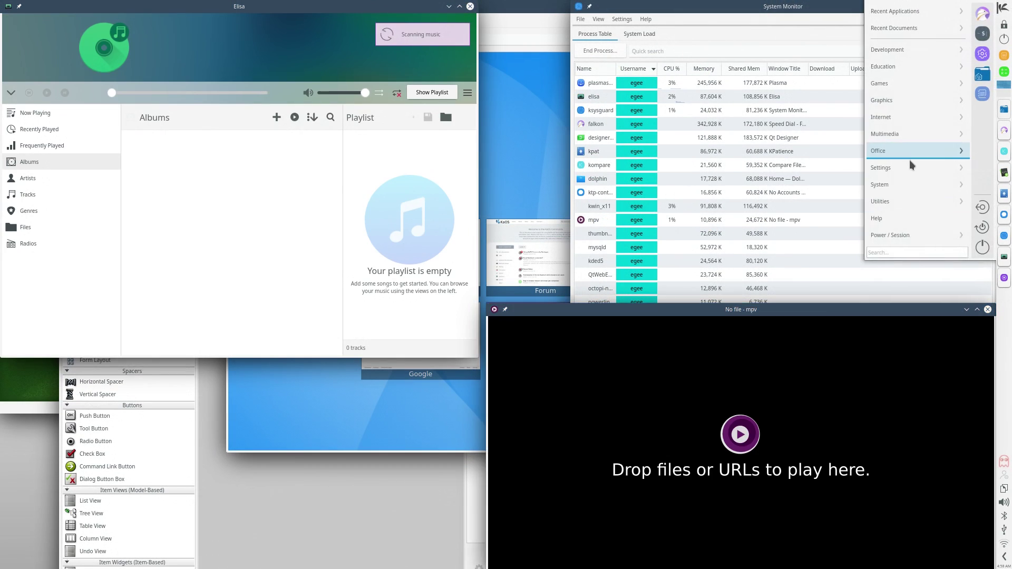
{"action": "mouse_move", "coordinate": [895, 136]}
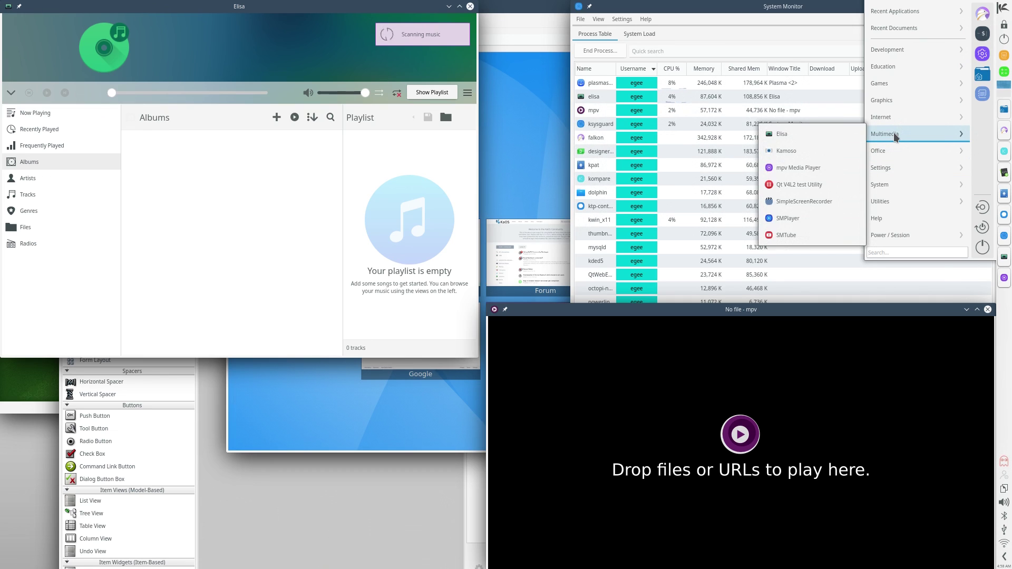
{"action": "left_click", "coordinate": [808, 219]}
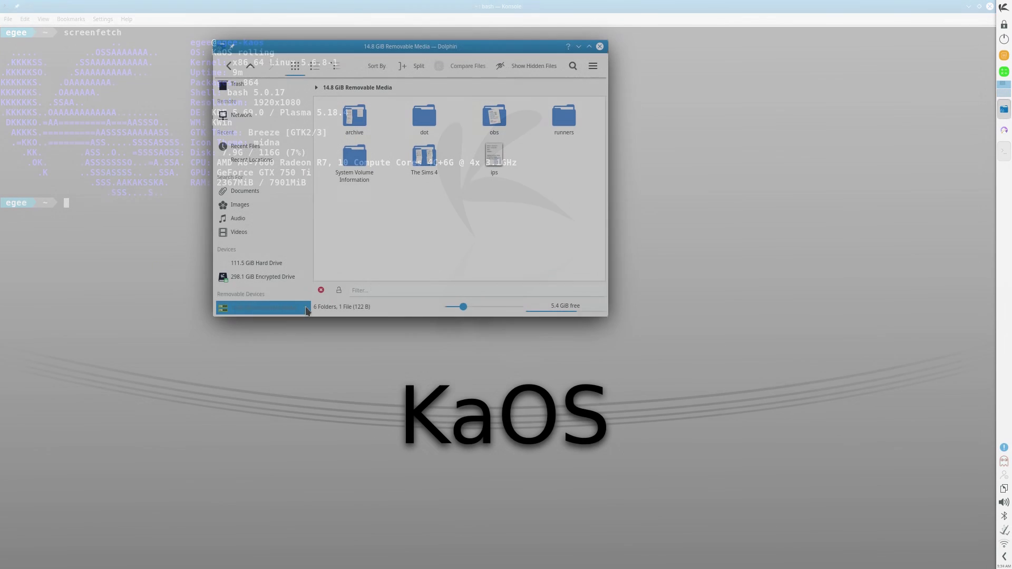
Safely remove the 14.8 GiB removable drive and unlock the encrypted drive with its password
{"action": "right_click", "coordinate": [266, 303]}
{"action": "left_click", "coordinate": [316, 358]}
{"action": "left_click", "coordinate": [267, 306]}
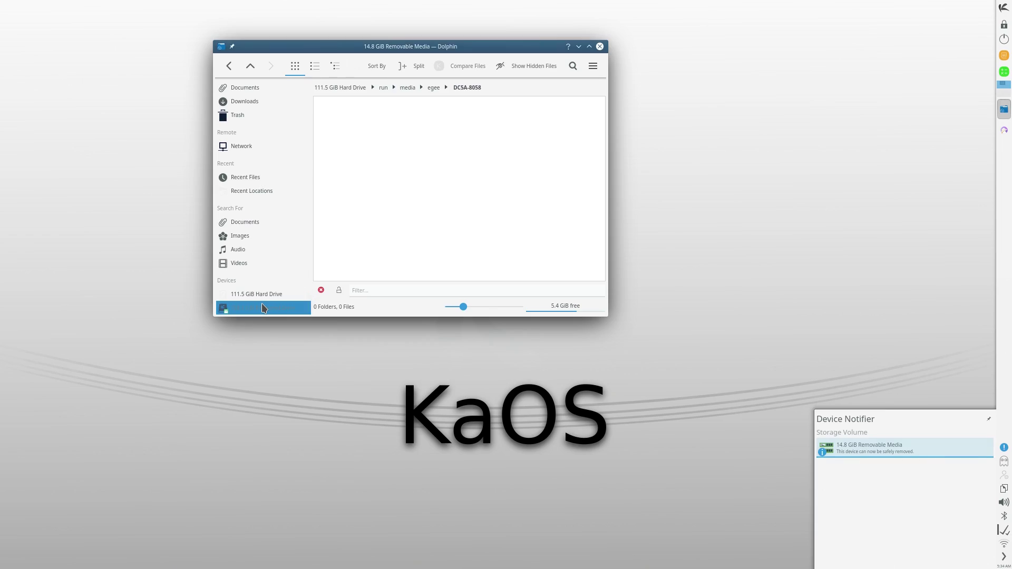
{"action": "type", "text": "••••••••"}
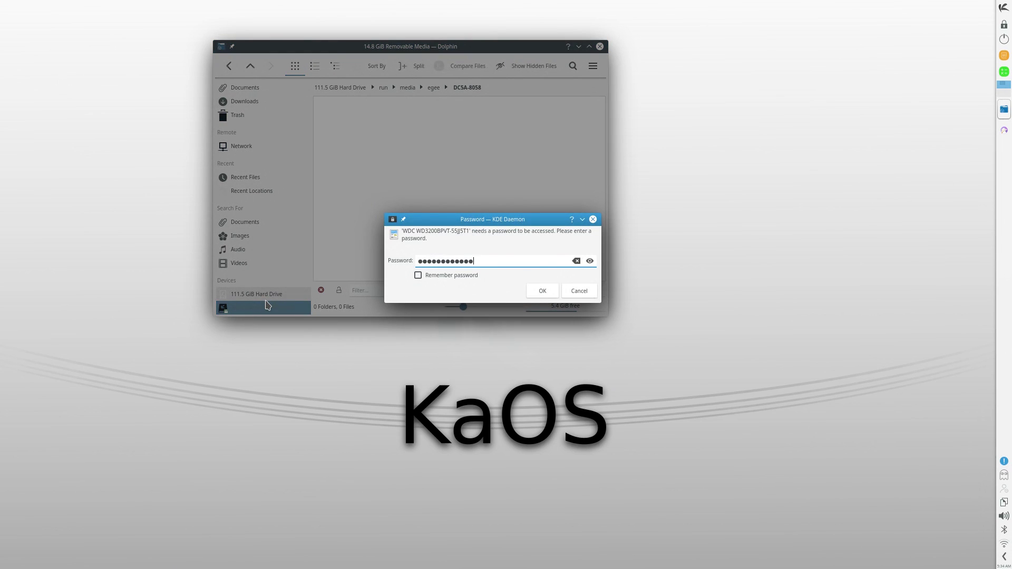
{"action": "type", "text": "•••••"}
{"action": "key", "text": "Return"}
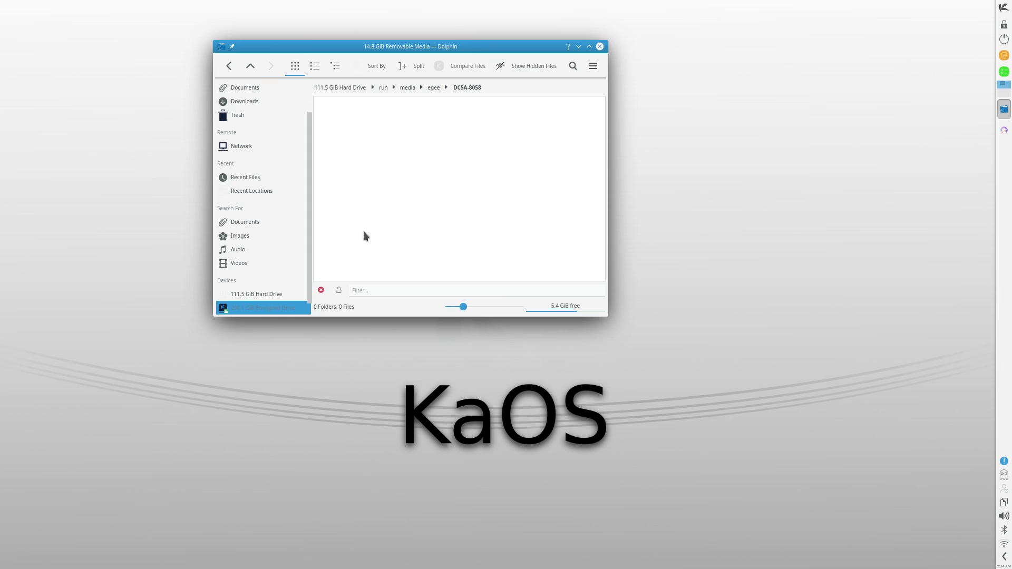
Open the 298.1 GiB Encrypted Drive's folders, then return to Home
{"action": "scroll", "coordinate": [255, 294], "scroll_direction": "down", "scroll_amount": 1}
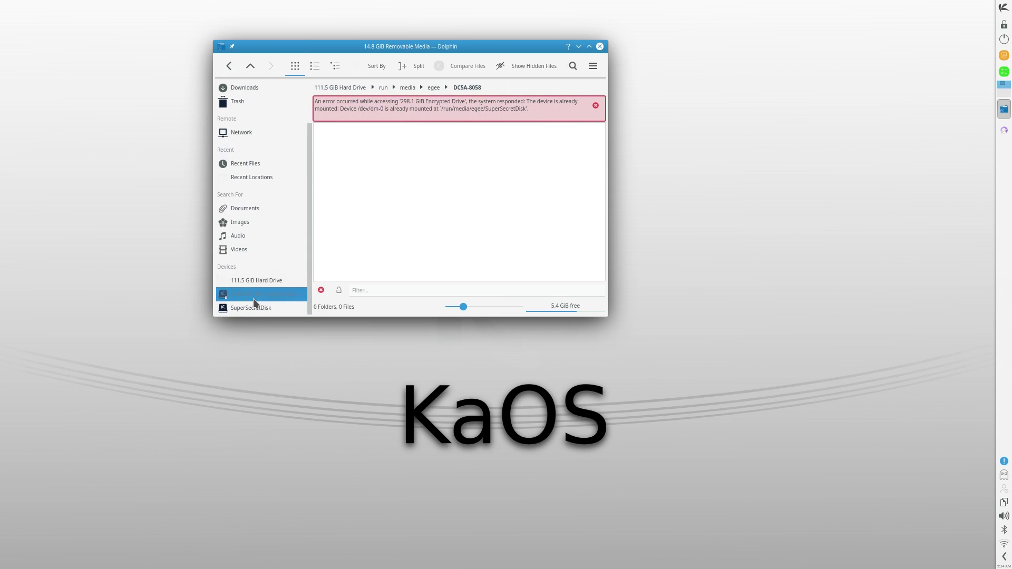
{"action": "left_click", "coordinate": [255, 294]}
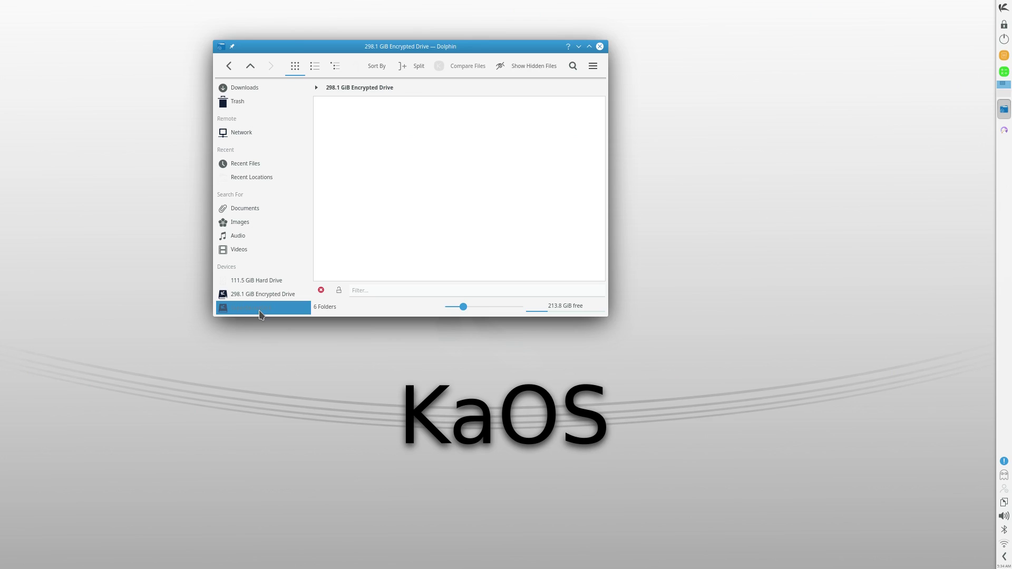
{"action": "scroll", "coordinate": [247, 111], "scroll_direction": "up", "scroll_amount": 2}
{"action": "left_click", "coordinate": [246, 99]}
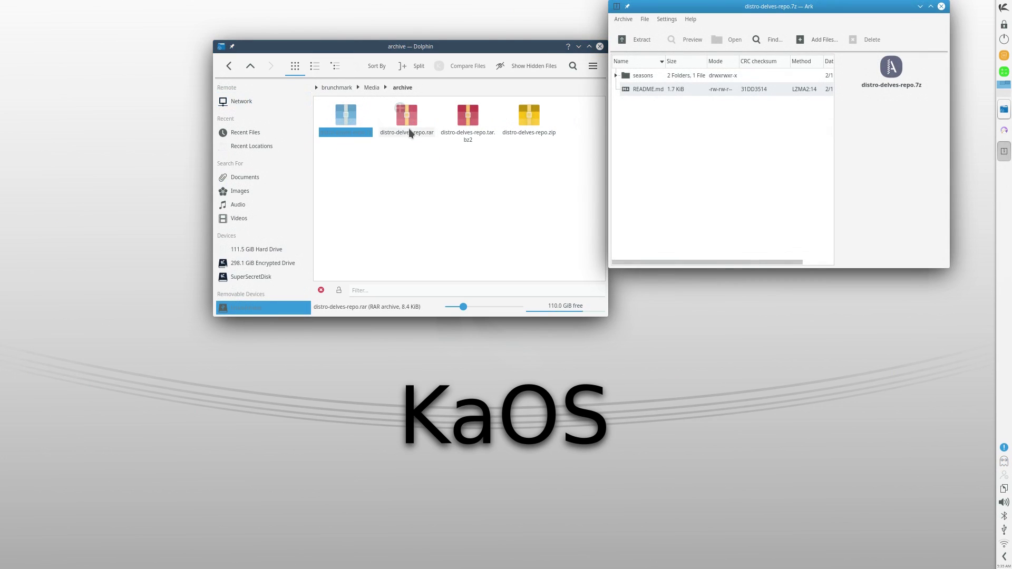
Open the rar, tar.bz2 and zip distro-delves-repo archives in Ark
{"action": "left_click", "coordinate": [408, 122]}
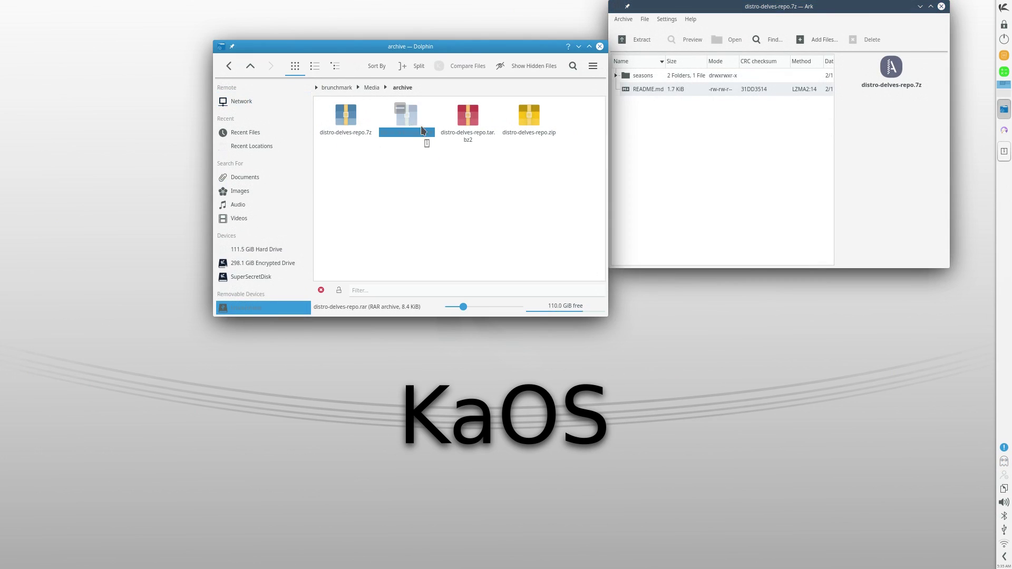
{"action": "left_click", "coordinate": [468, 120]}
{"action": "left_click", "coordinate": [535, 129]}
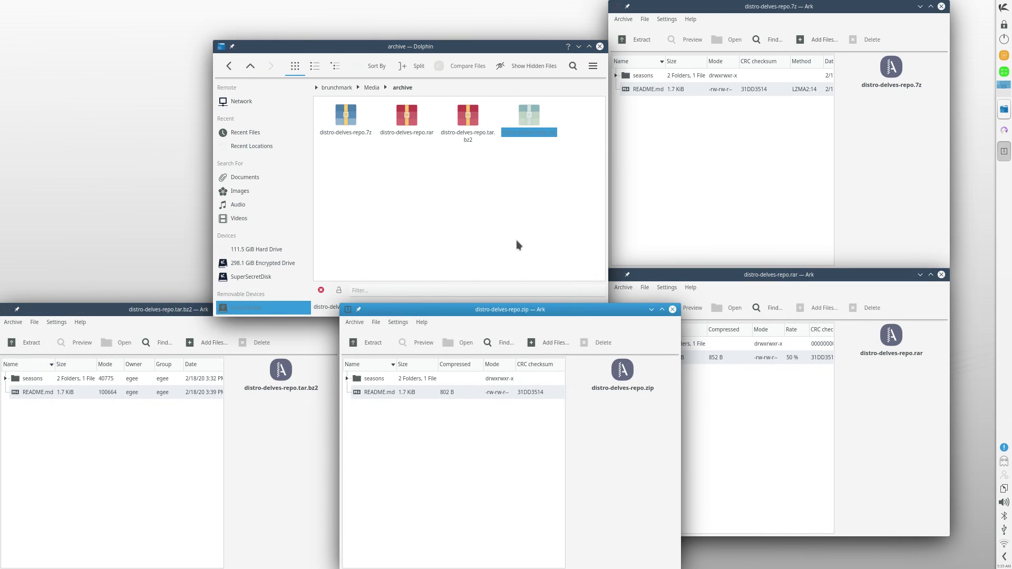
Play the sample audio episode, including its flac version, from Media > audio
{"action": "left_click", "coordinate": [371, 88]}
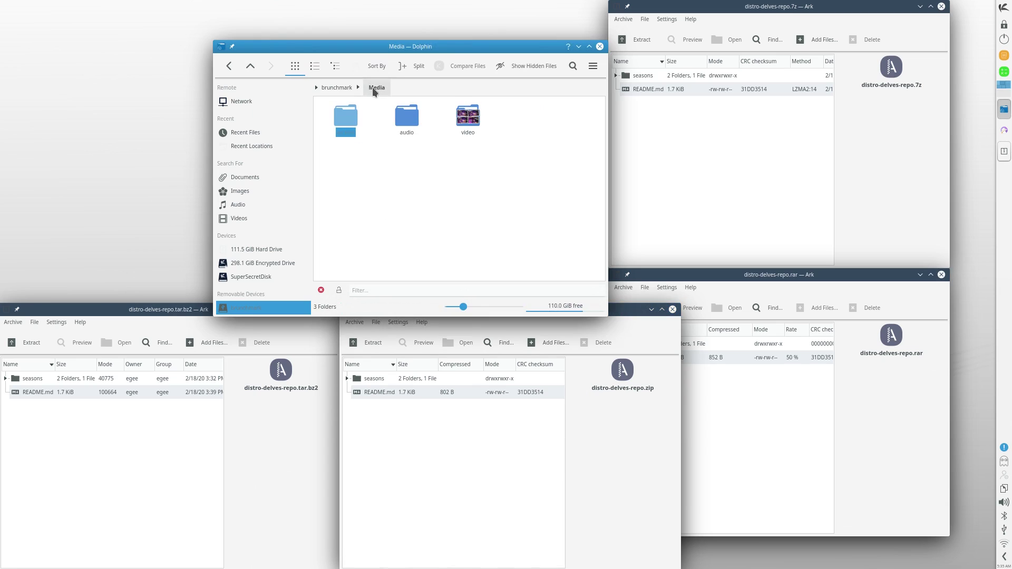
{"action": "left_click", "coordinate": [407, 122]}
{"action": "left_click", "coordinate": [351, 117]}
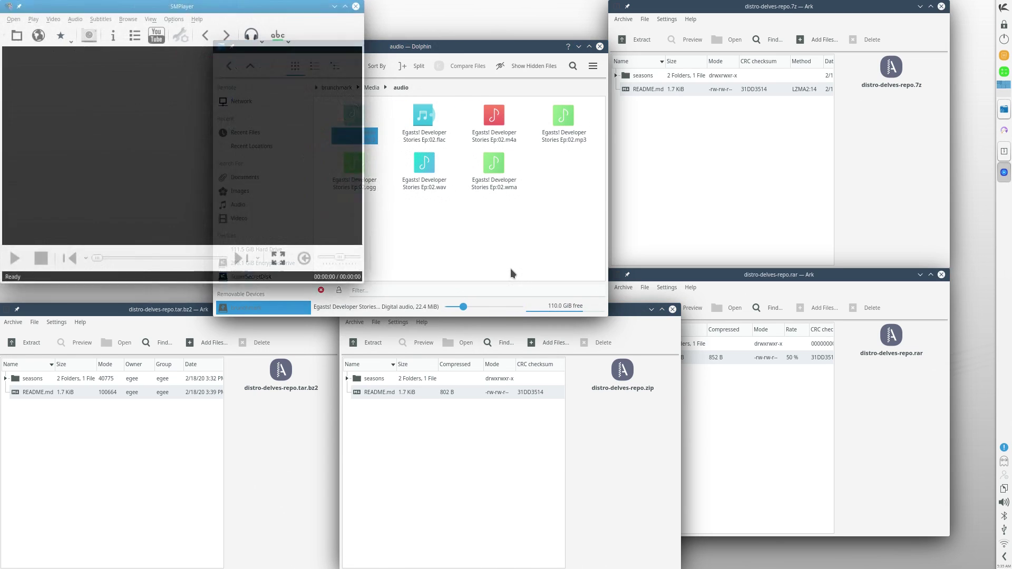
{"action": "left_click", "coordinate": [424, 119]}
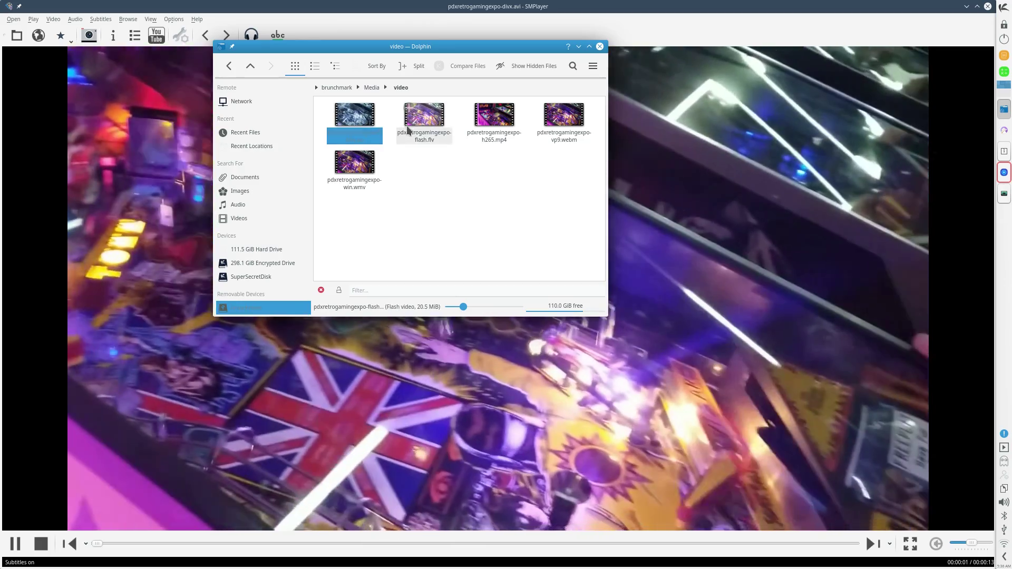
Play the flash.flv, h265.mp4, vp9.webm and win.wmv videos, then clear the selection and filter bar
{"action": "left_click", "coordinate": [407, 129]}
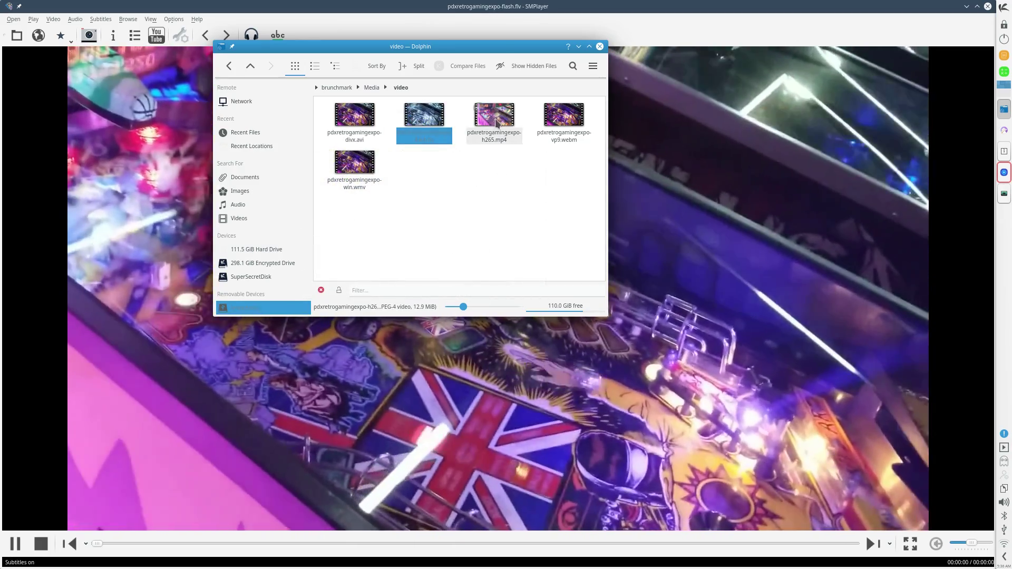
{"action": "left_click", "coordinate": [495, 129]}
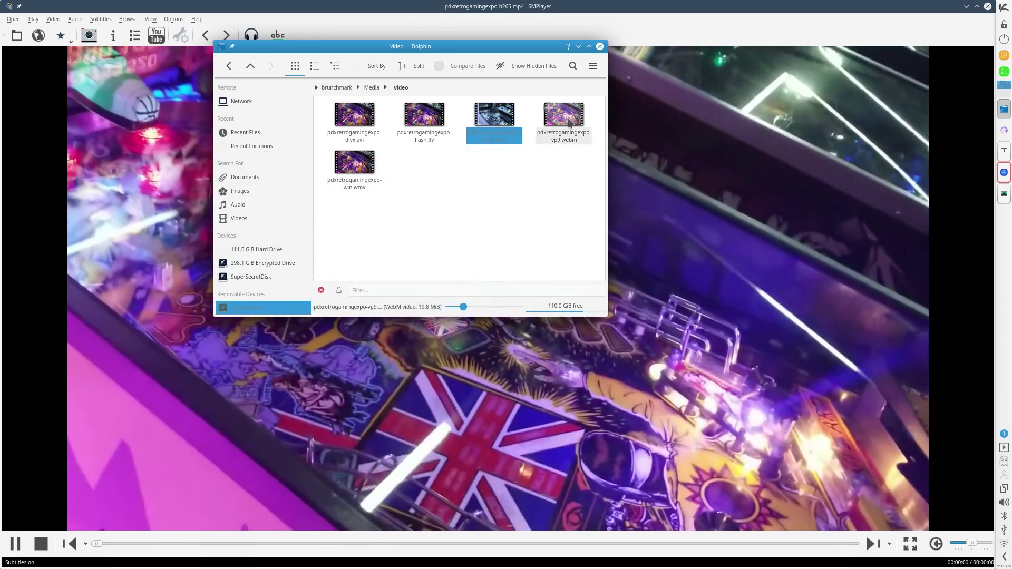
{"action": "left_click", "coordinate": [564, 120]}
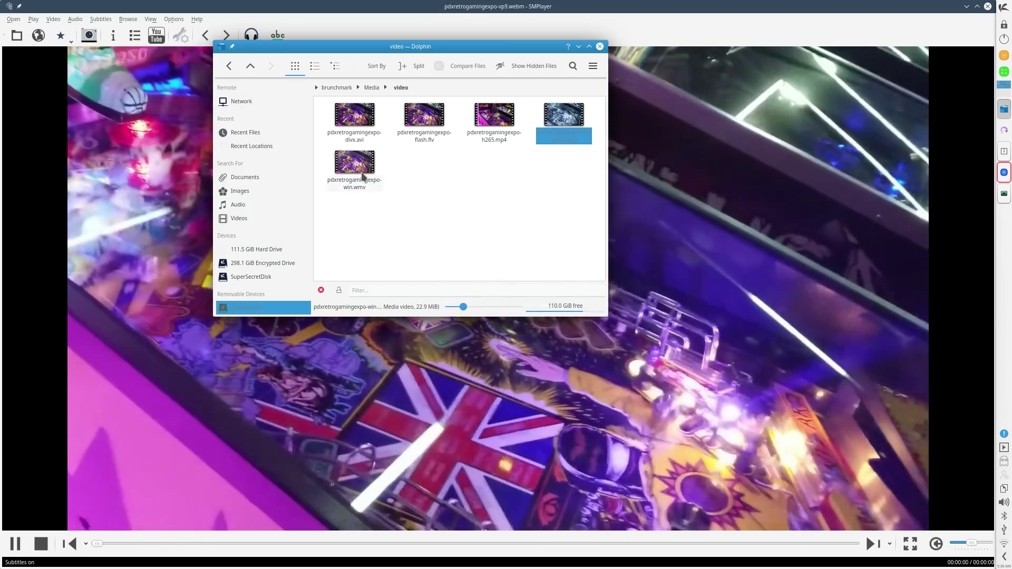
{"action": "left_click", "coordinate": [353, 167]}
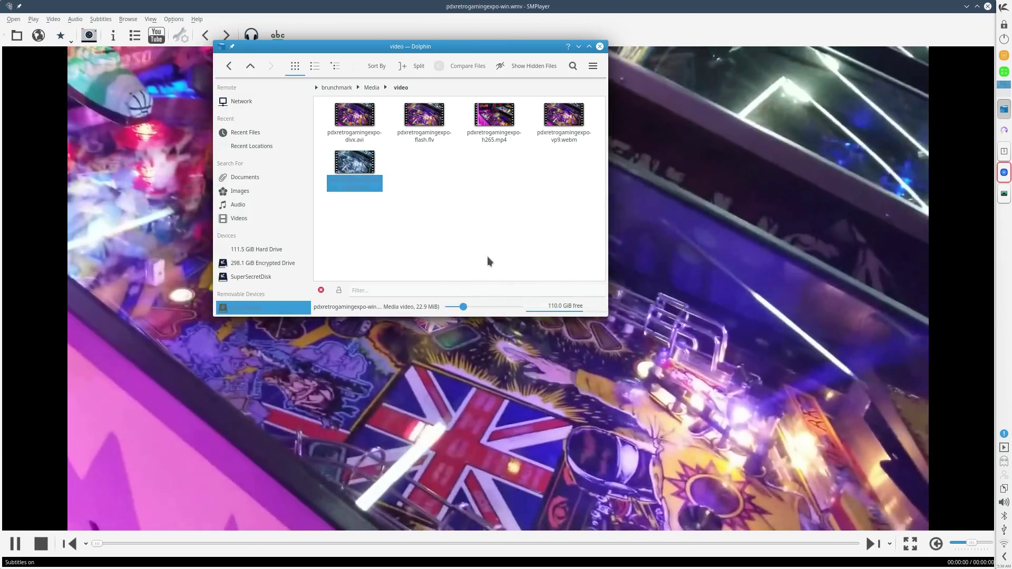
{"action": "left_click", "coordinate": [386, 275]}
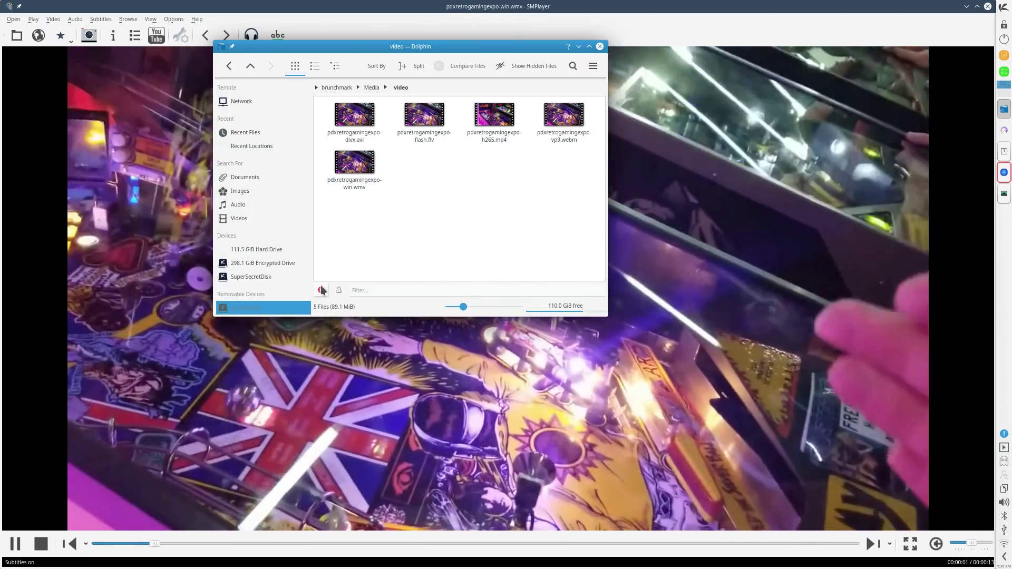
{"action": "left_click", "coordinate": [321, 290]}
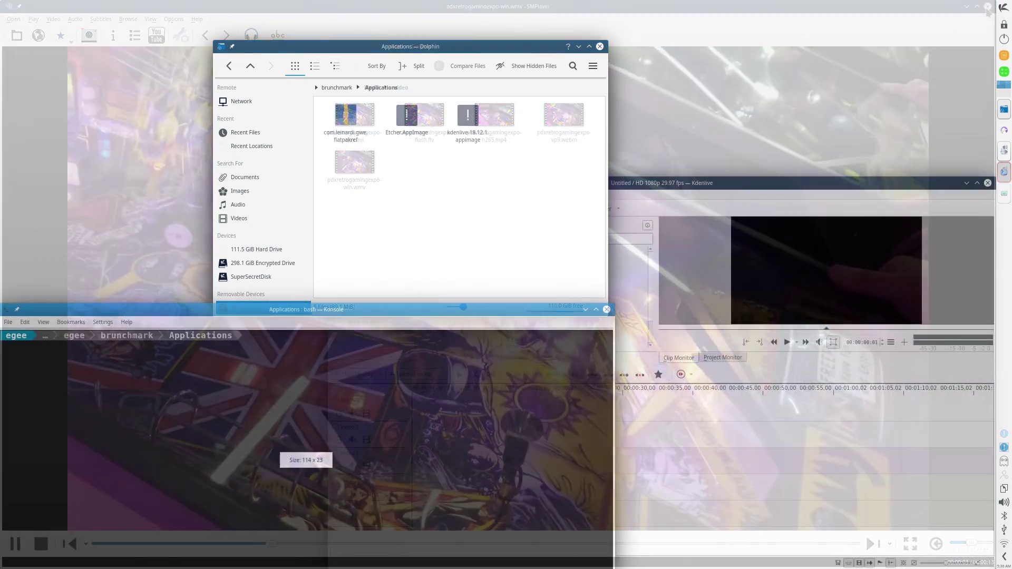
Run ./Etcher.AppImage in Konsole, which fails on missing libgtk-3.so.0, then close the terminal
{"action": "type", "text": "./e"}
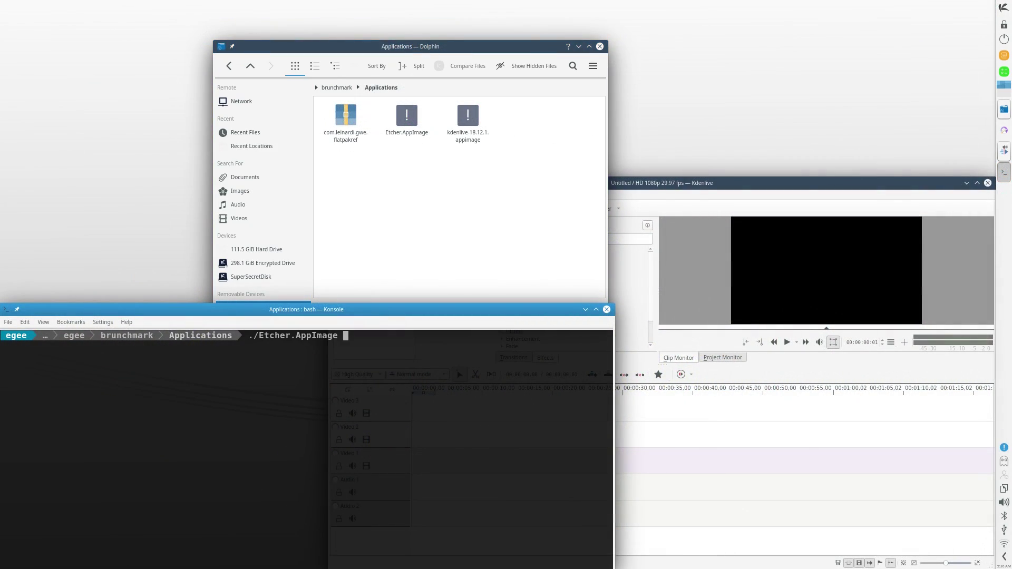
{"action": "key", "text": "Return"}
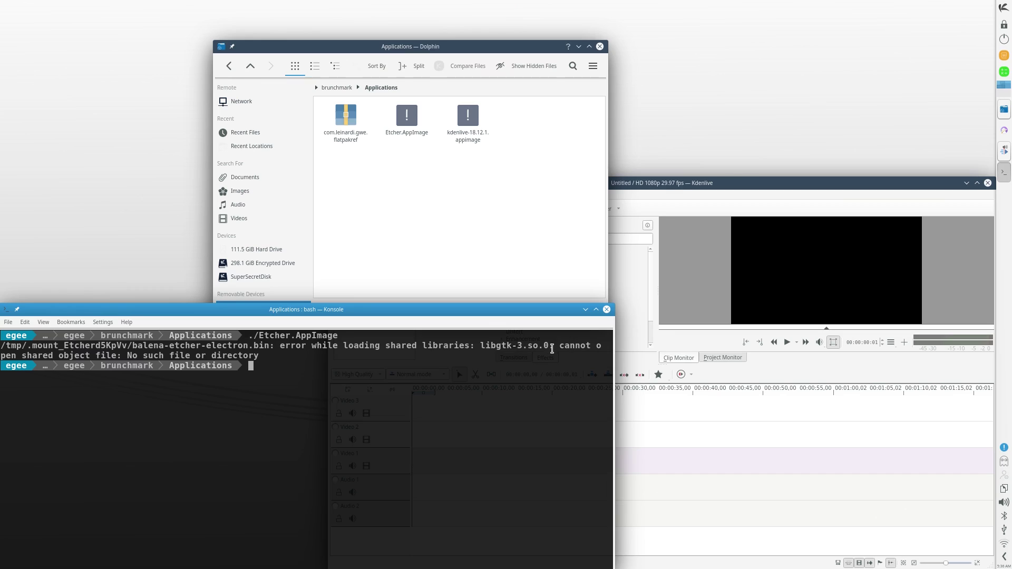
{"action": "left_click_drag", "start_coordinate": [549, 345], "coordinate": [481, 346]}
{"action": "key", "text": "ctrl+d"}
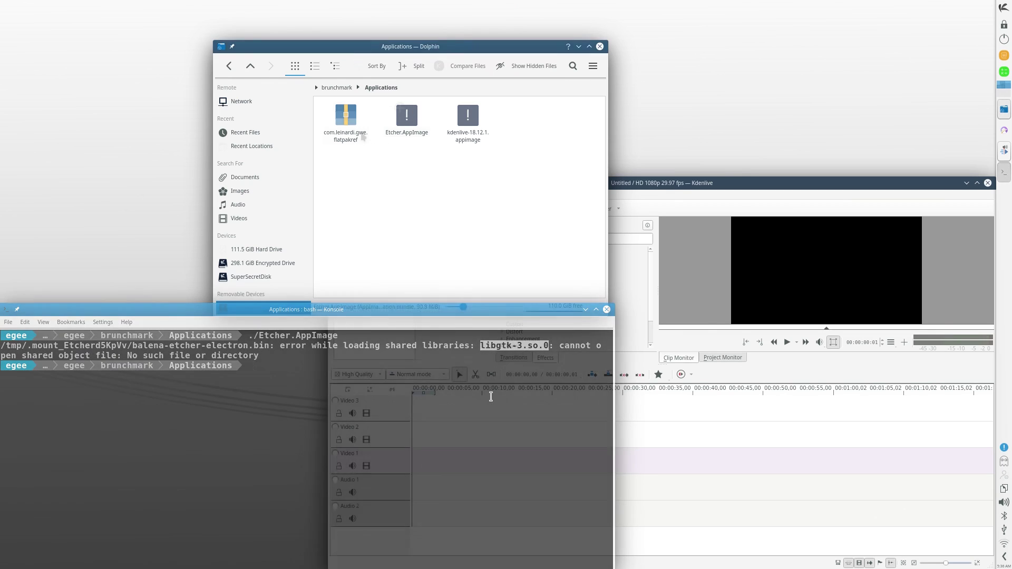
View the .flatpakref file in Kate, close it, and bring up the application launcher
{"action": "left_click", "coordinate": [343, 118]}
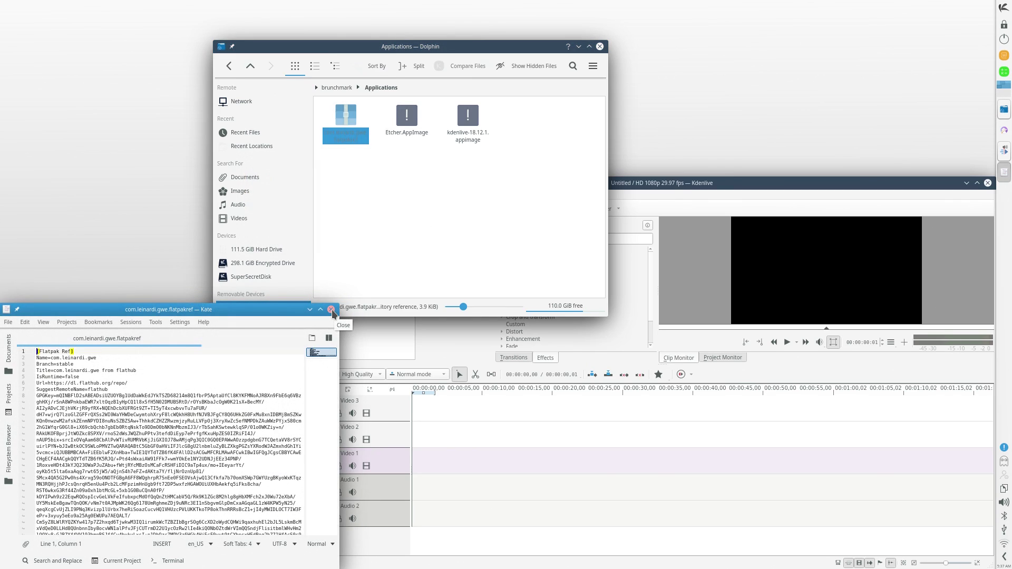
{"action": "left_click", "coordinate": [332, 310]}
{"action": "left_click", "coordinate": [410, 237]}
{"action": "key", "text": "super"}
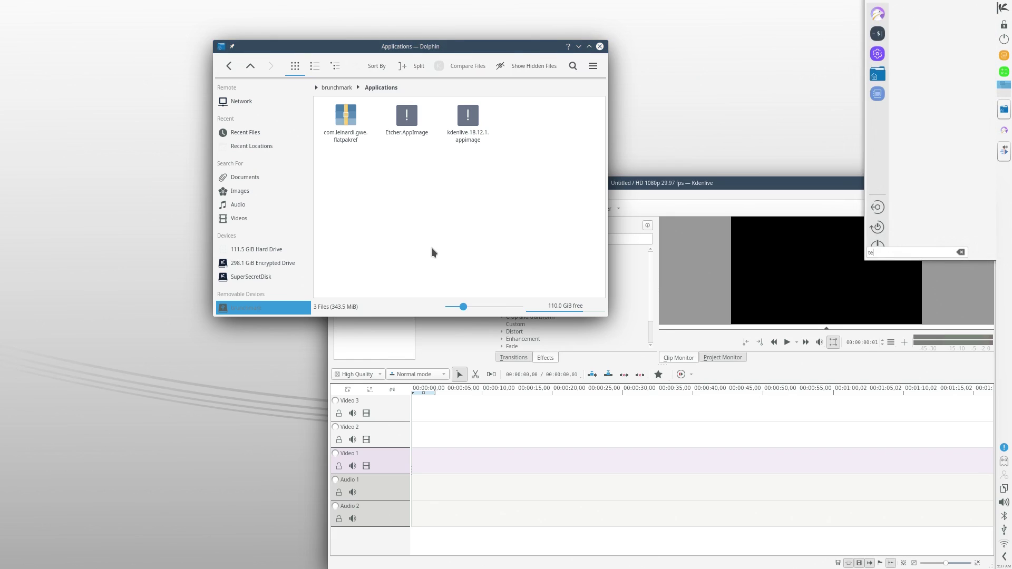
Review Octopi's Options dialog, checking the Backend and Icon tabs, then cancel without changes
{"action": "type", "text": "term"}
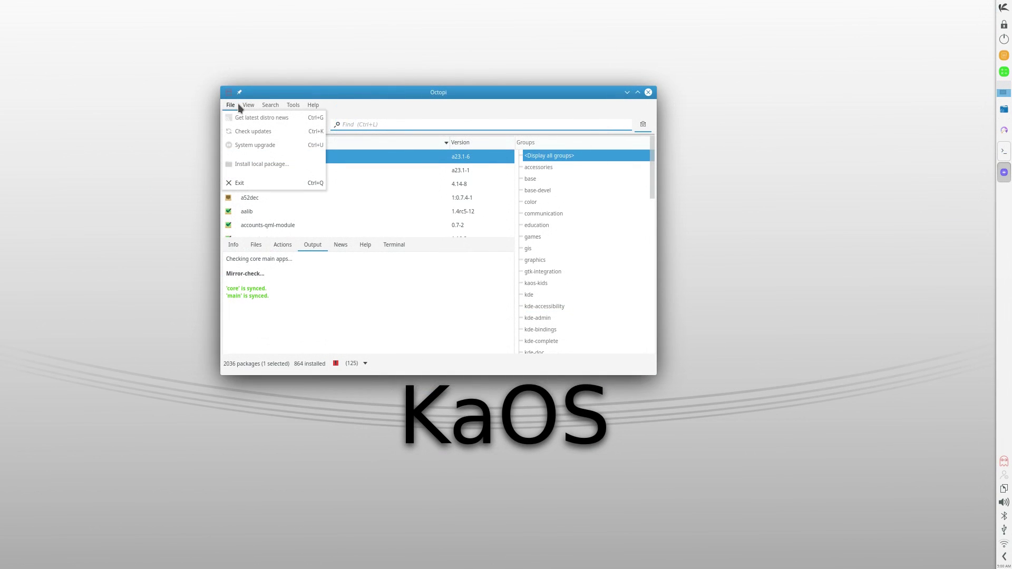
{"action": "left_click", "coordinate": [238, 105]}
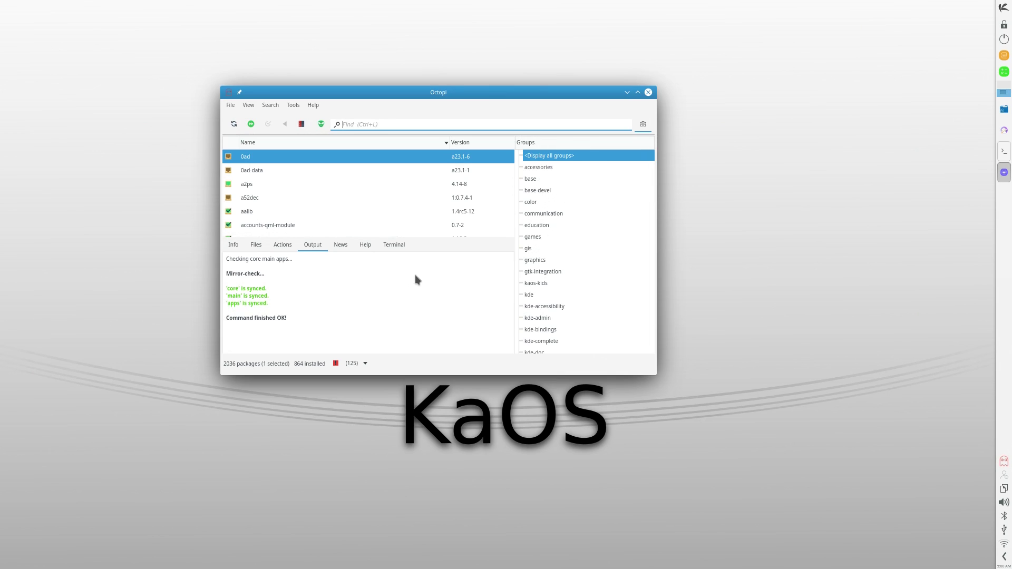
{"action": "left_click", "coordinate": [247, 108]}
{"action": "mouse_move", "coordinate": [297, 106]}
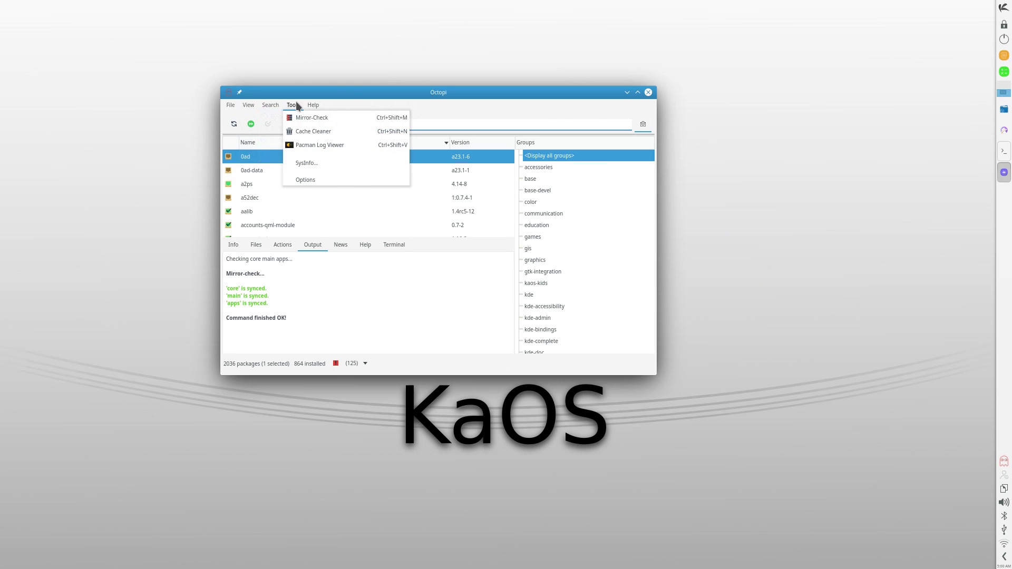
{"action": "left_click", "coordinate": [315, 179]}
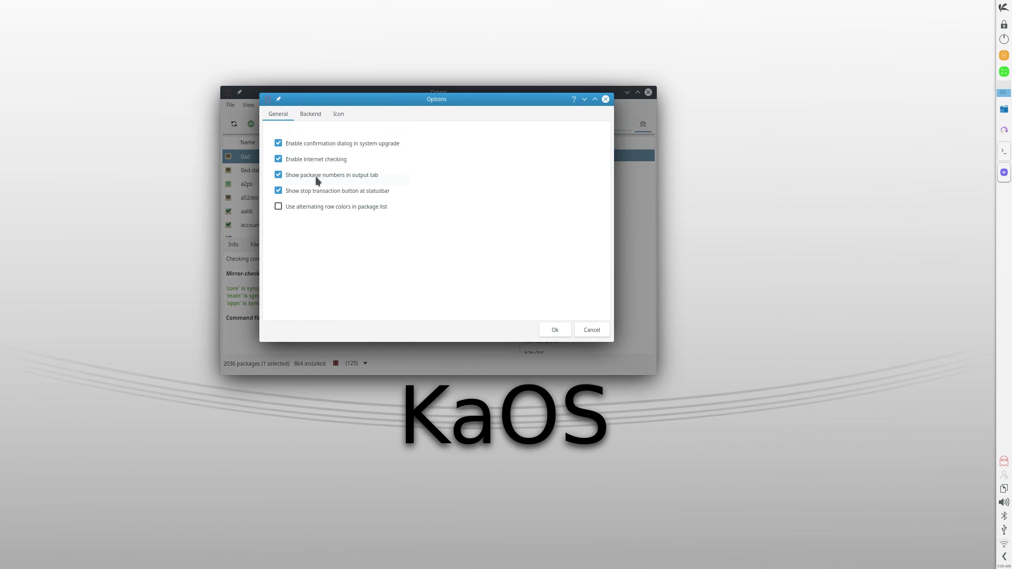
{"action": "left_click", "coordinate": [308, 114]}
{"action": "left_click", "coordinate": [337, 115]}
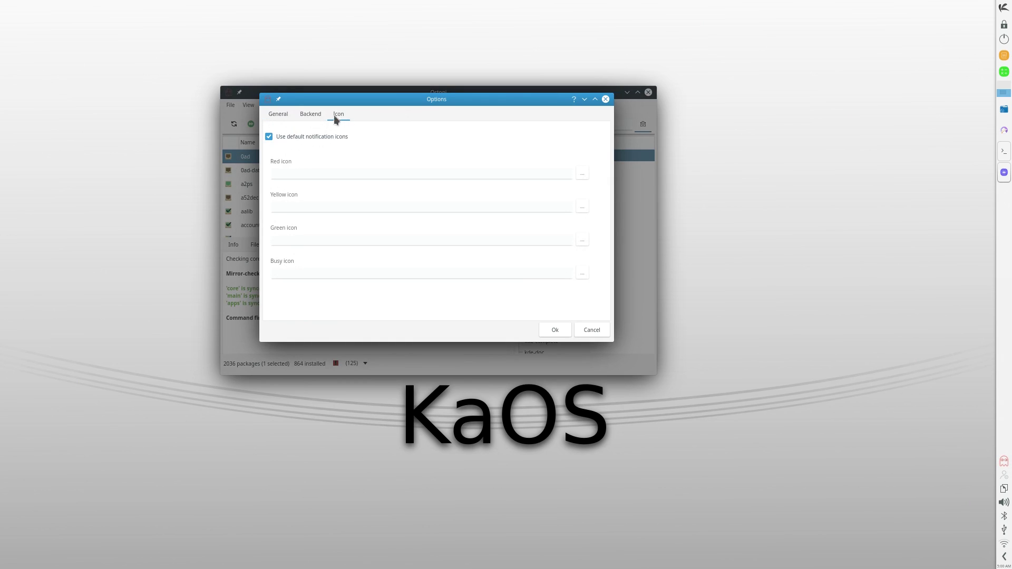
{"action": "left_click", "coordinate": [585, 330]}
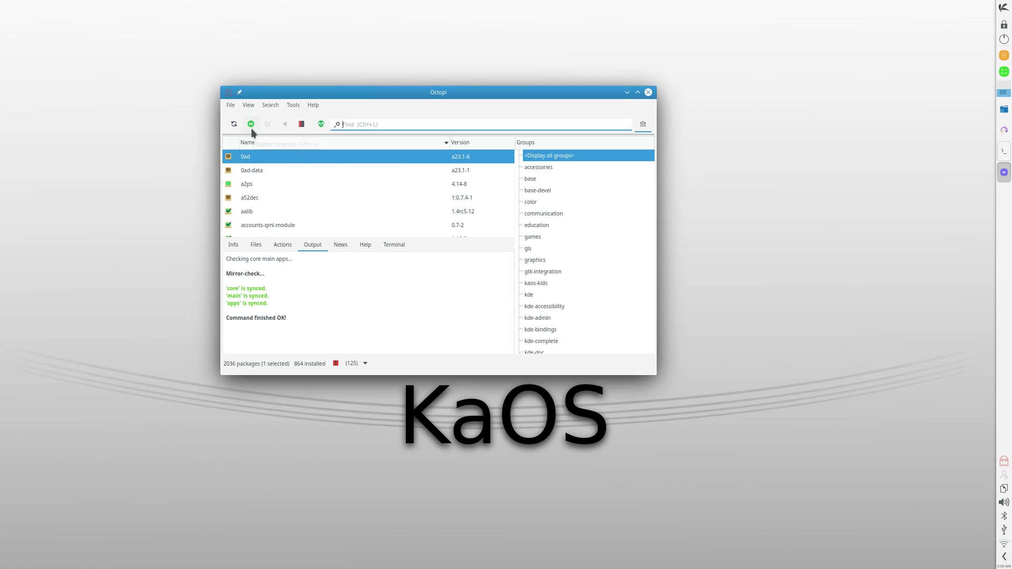
Start a full system upgrade of the 125 packages and authorise it with the administrator password
{"action": "left_click", "coordinate": [250, 126]}
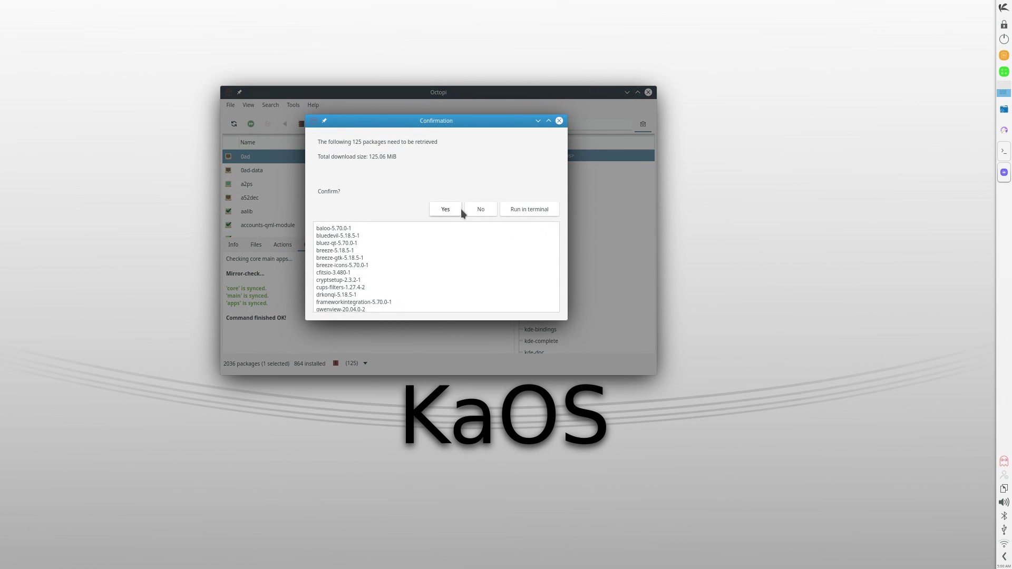
{"action": "left_click", "coordinate": [447, 207]}
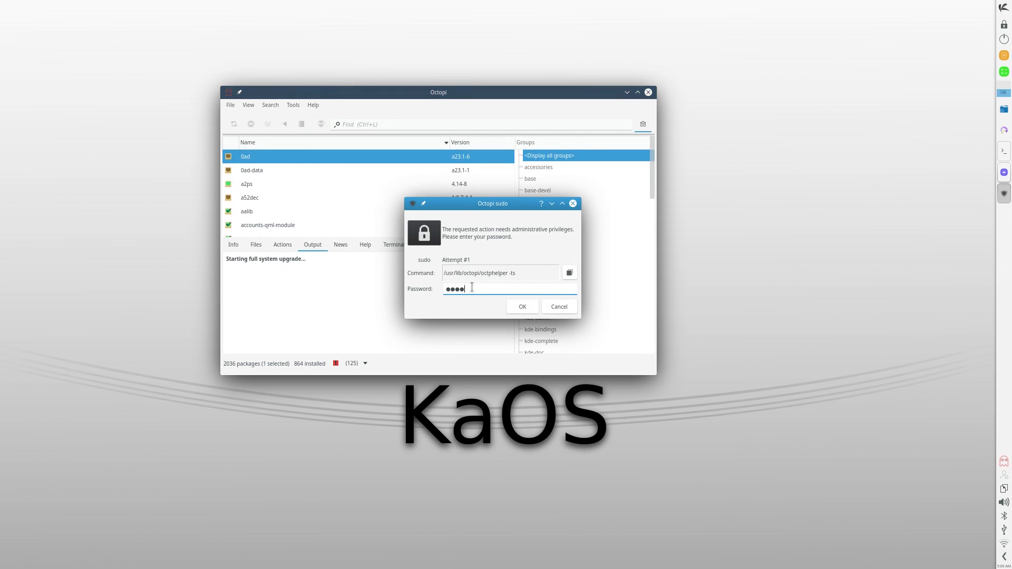
{"action": "key", "text": "Return"}
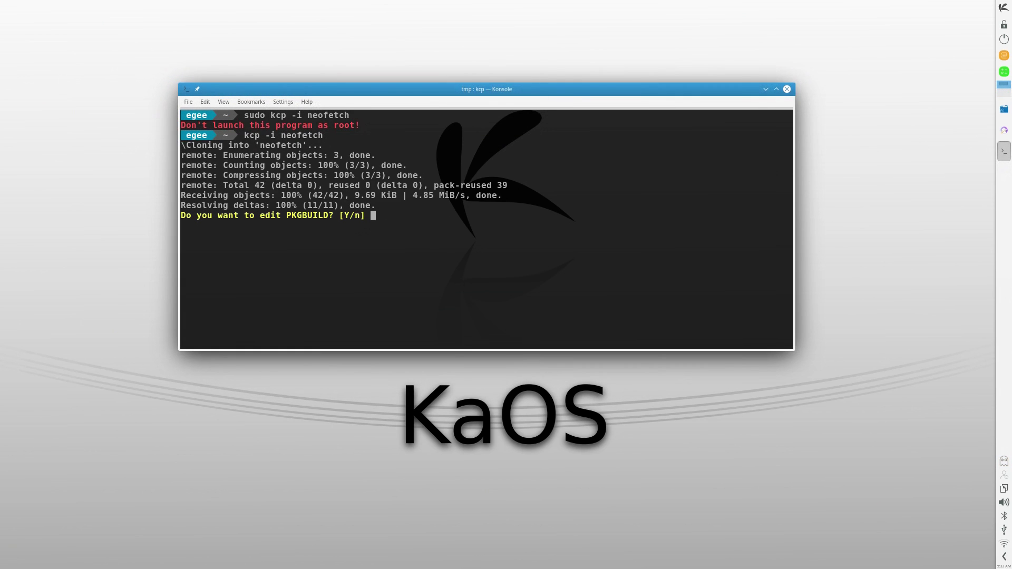
Open neofetch's PKGBUILD in nano, cut the pkgname line with Ctrl+K, and close Konsole
{"action": "key", "text": "Return"}
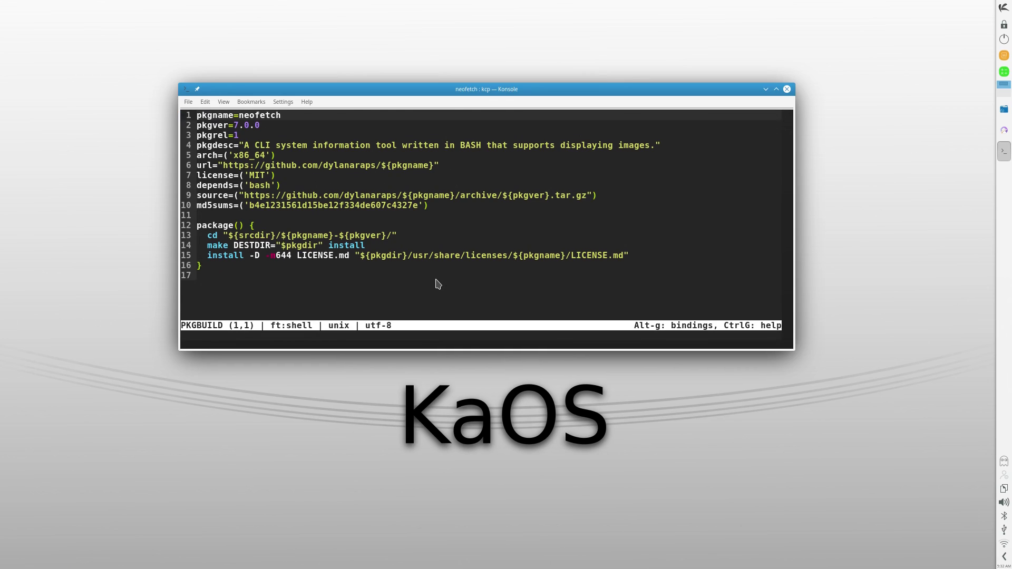
{"action": "key", "text": "ctrl+k"}
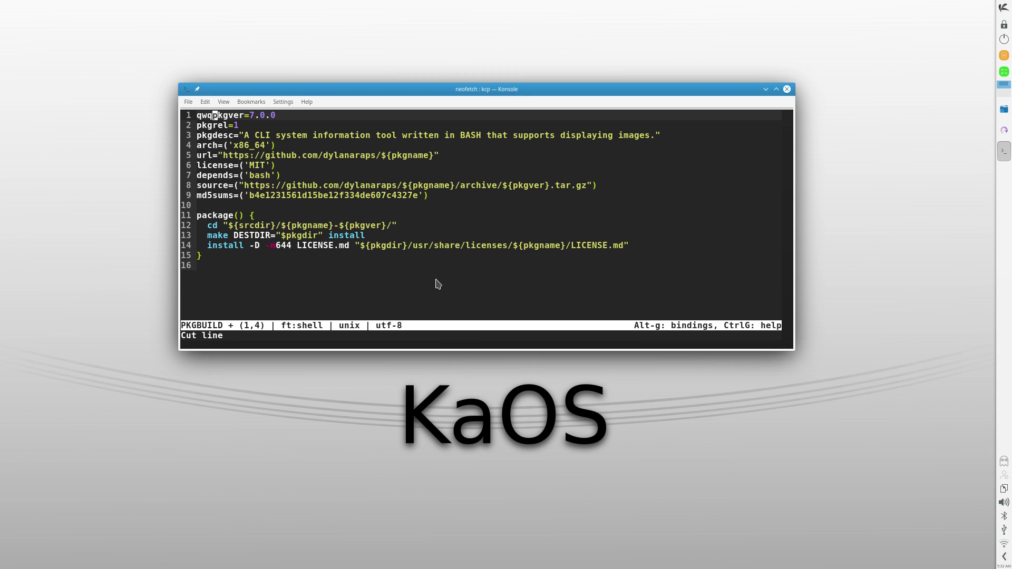
{"action": "left_click", "coordinate": [787, 89]}
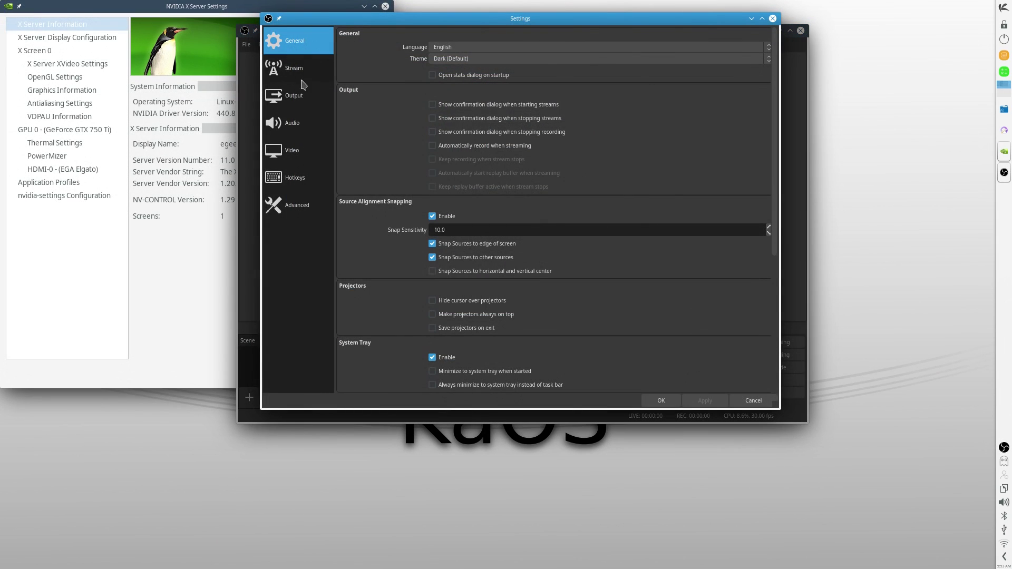
Set OBS's output encoder to Software (x264), then try recording and dismiss the failure error
{"action": "left_click", "coordinate": [301, 79]}
{"action": "left_click", "coordinate": [299, 96]}
{"action": "left_click", "coordinate": [457, 76]}
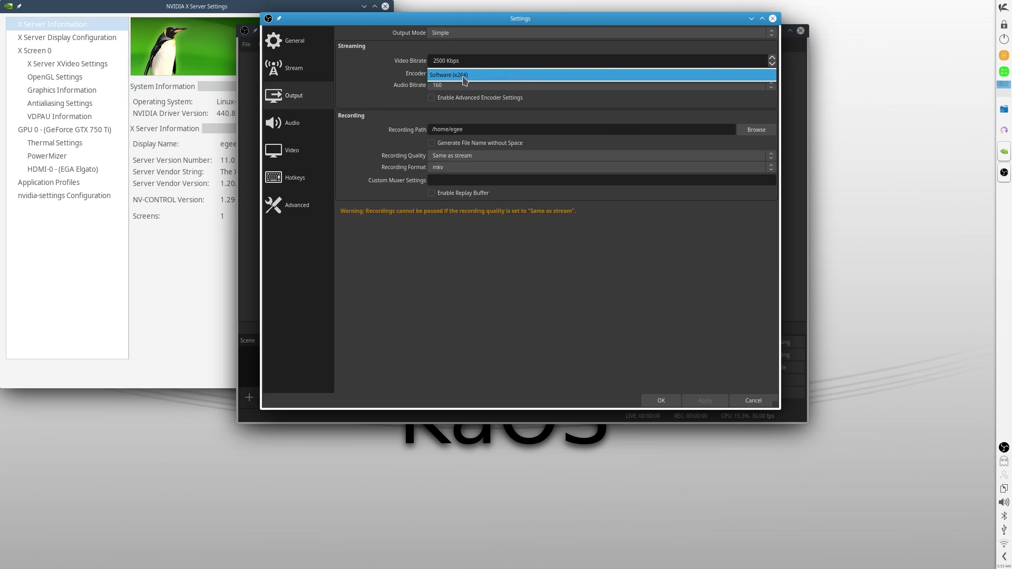
{"action": "left_click", "coordinate": [465, 79]}
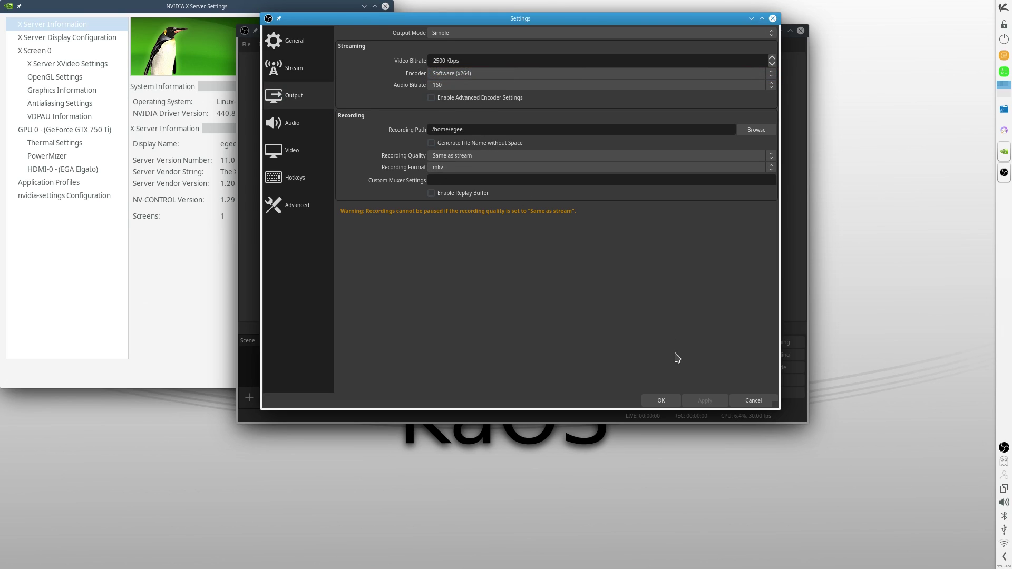
{"action": "left_click", "coordinate": [737, 398]}
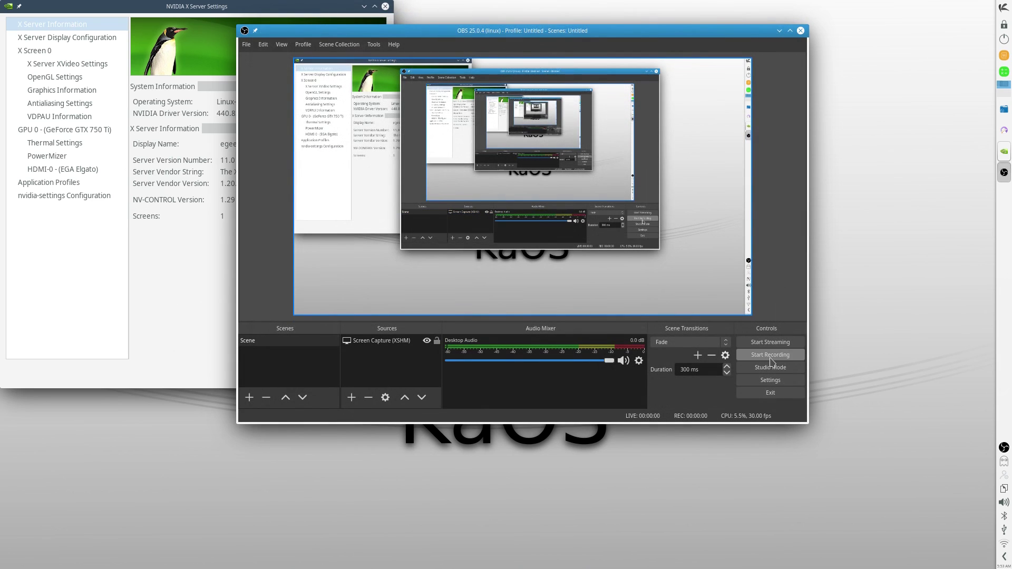
{"action": "left_click", "coordinate": [770, 356]}
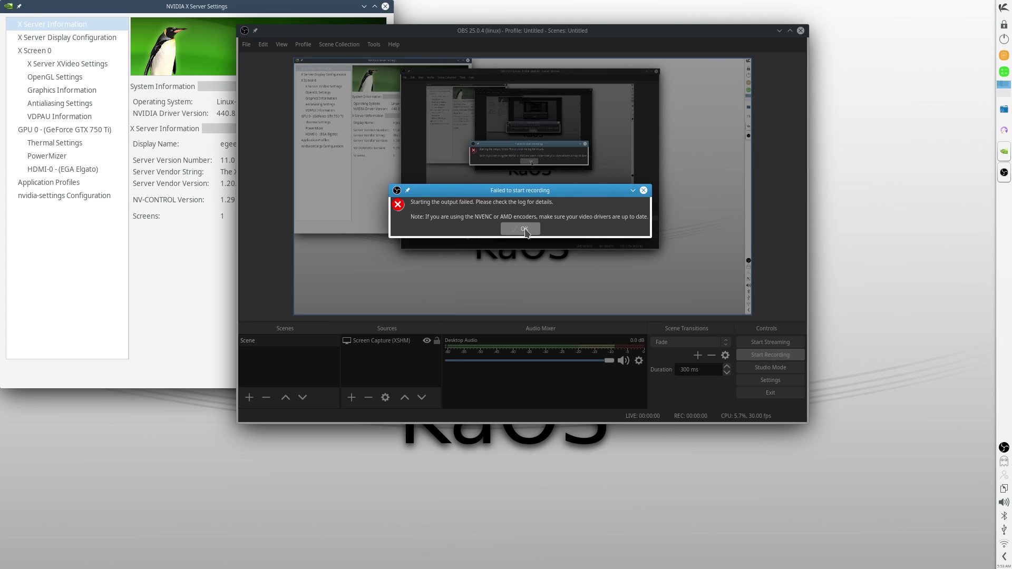
{"action": "left_click", "coordinate": [523, 229]}
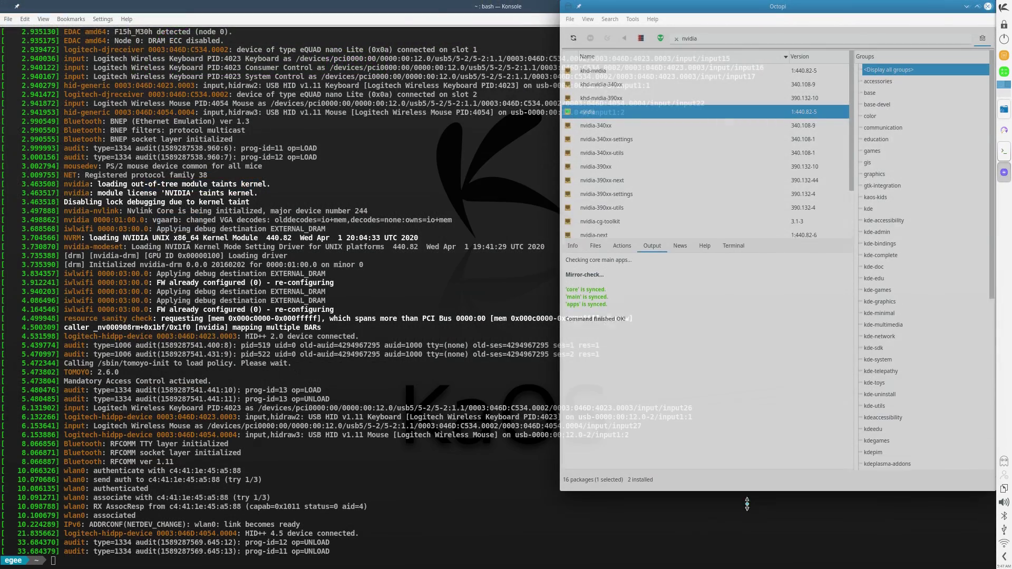
Enlarge Octopi and browse the khd-nvidia, nvidia and opencl-nvidia package details
{"action": "left_click_drag", "start_coordinate": [712, 371], "coordinate": [712, 522]}
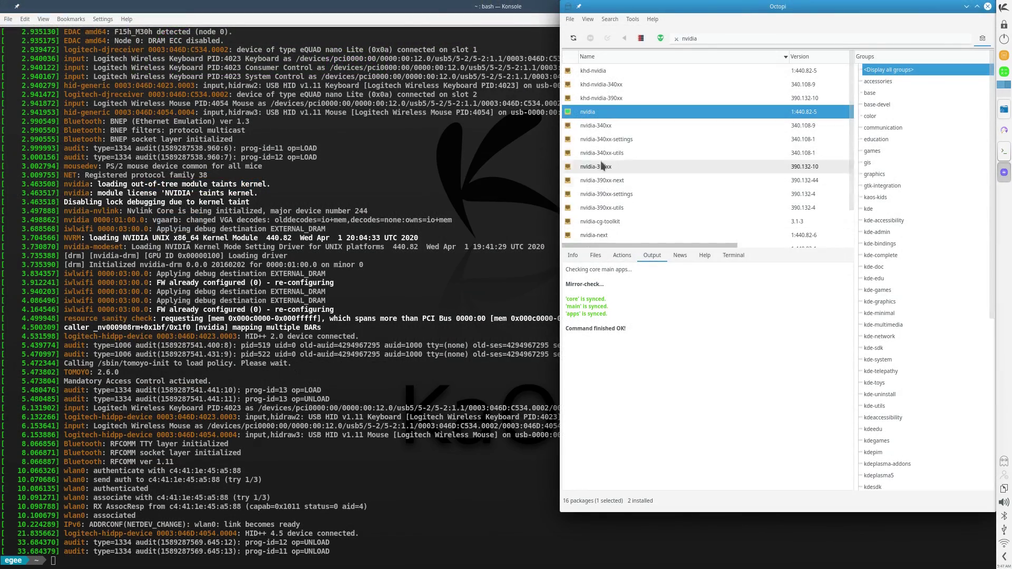
{"action": "left_click", "coordinate": [602, 70]}
{"action": "left_click", "coordinate": [573, 255]}
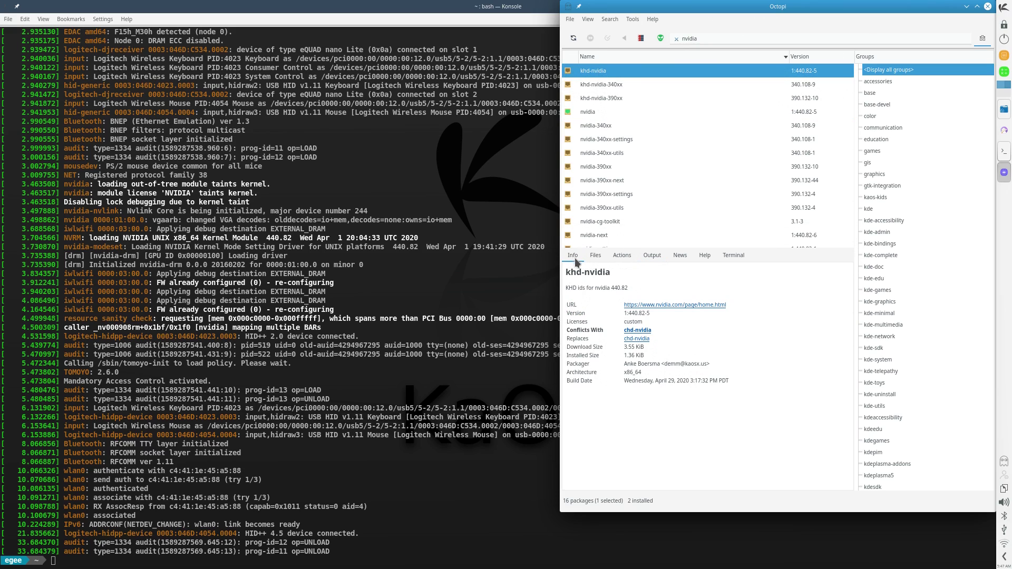
{"action": "left_click", "coordinate": [600, 112]}
{"action": "scroll", "coordinate": [599, 113], "scroll_direction": "down", "scroll_amount": 1}
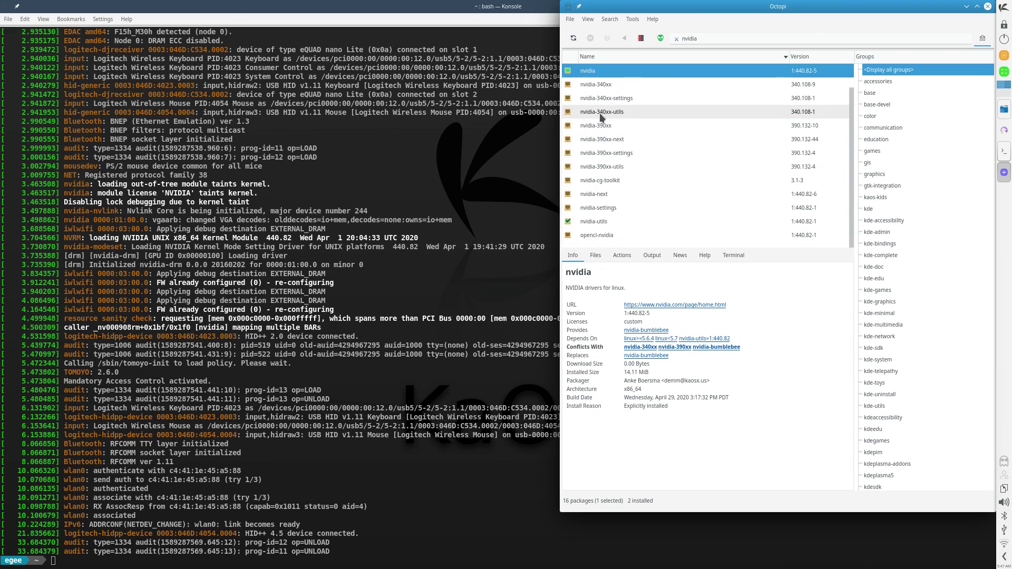
{"action": "left_click", "coordinate": [604, 235]}
Queue nvidia-settings and nvidia-cg-toolkit for installation
{"action": "left_click", "coordinate": [600, 210]}
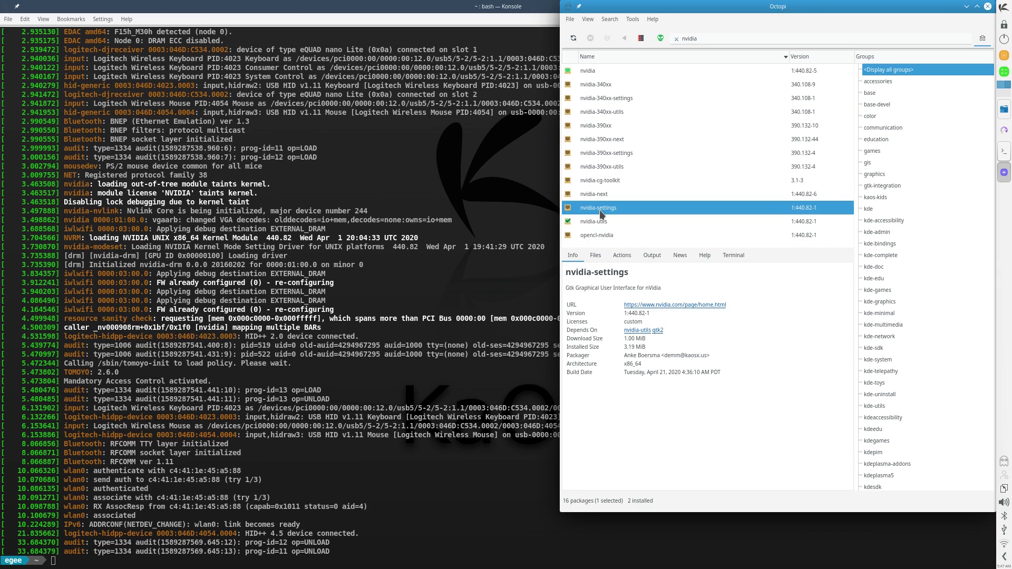
{"action": "right_click", "coordinate": [599, 210]}
{"action": "left_click", "coordinate": [621, 235]}
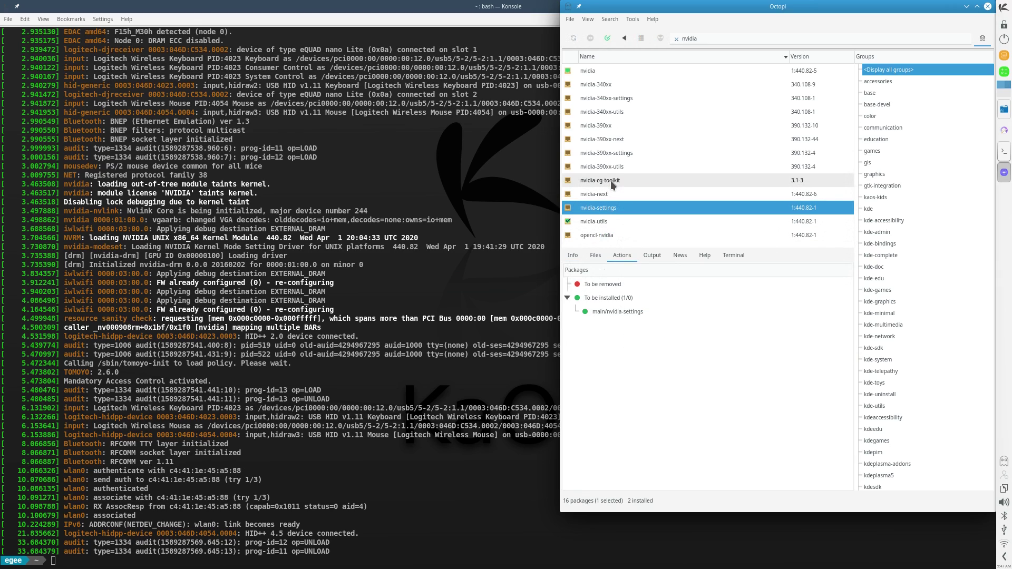
{"action": "left_click", "coordinate": [612, 182]}
{"action": "left_click", "coordinate": [629, 205]}
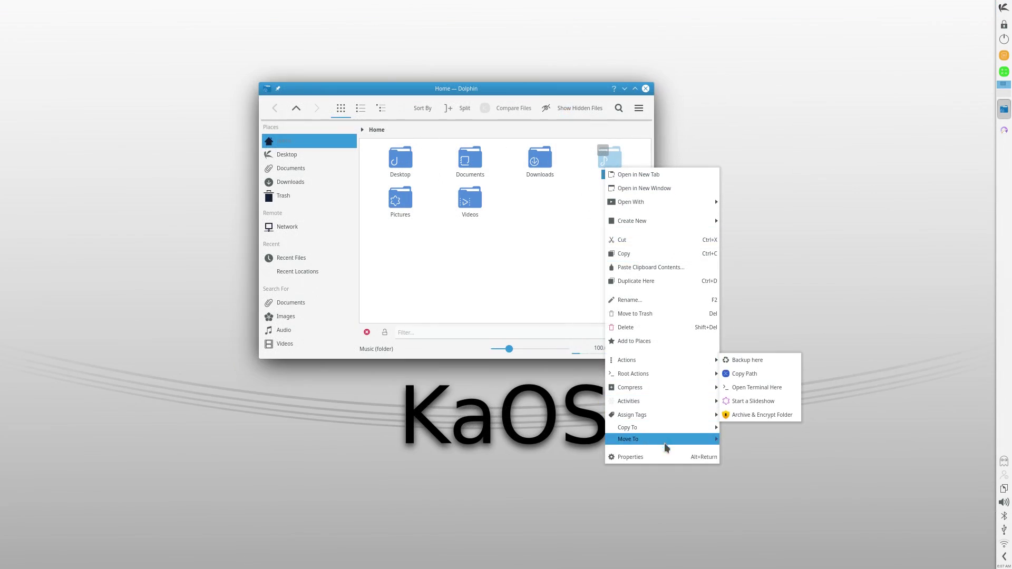
Inspect the Music folder's Properties, checking its Details and Permissions tabs
{"action": "left_click", "coordinate": [666, 456]}
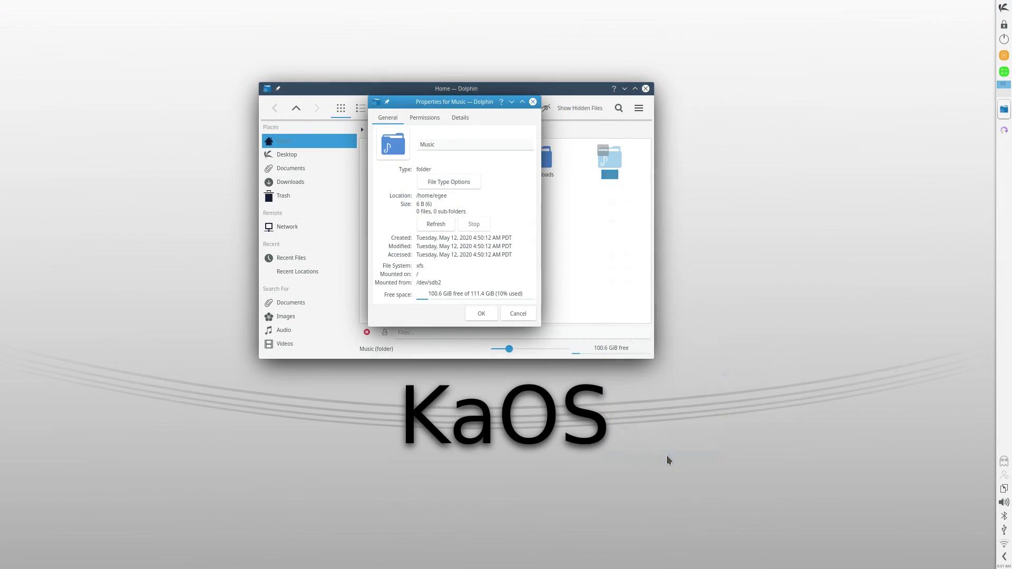
{"action": "left_click", "coordinate": [458, 122]}
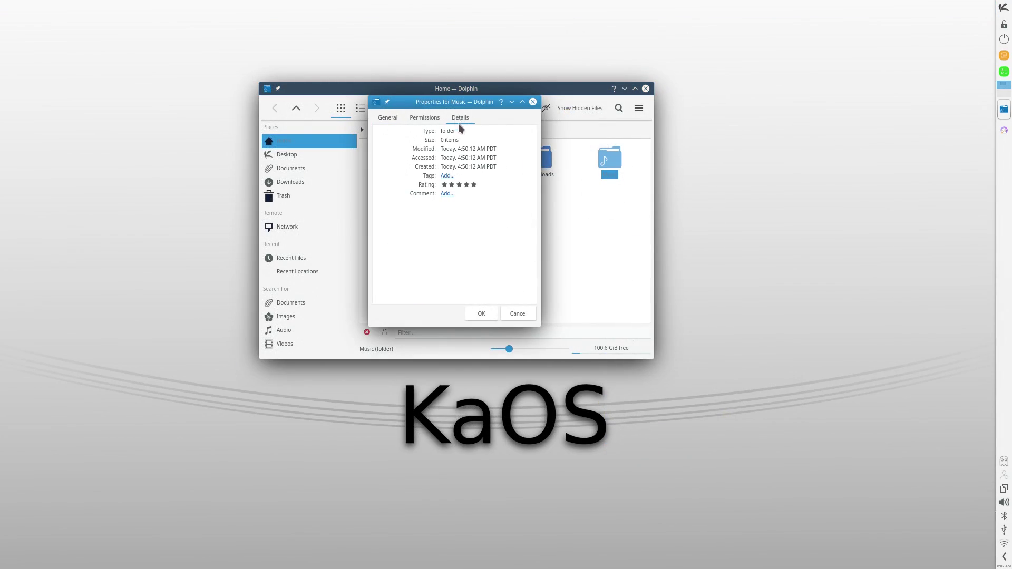
{"action": "left_click", "coordinate": [432, 122]}
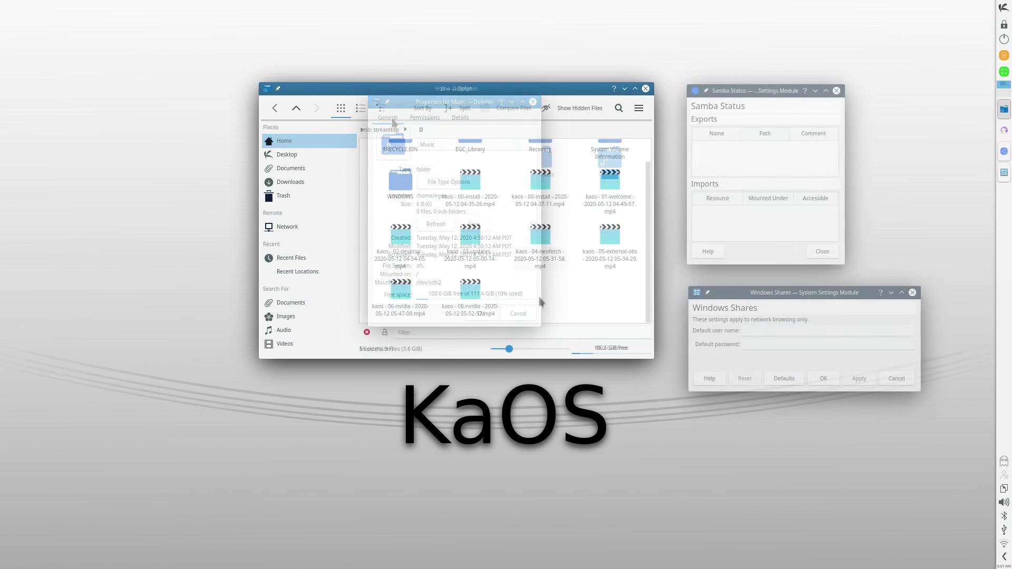
Try creating a text file named 'test' in the D network share, which is denied
{"action": "right_click", "coordinate": [538, 297]}
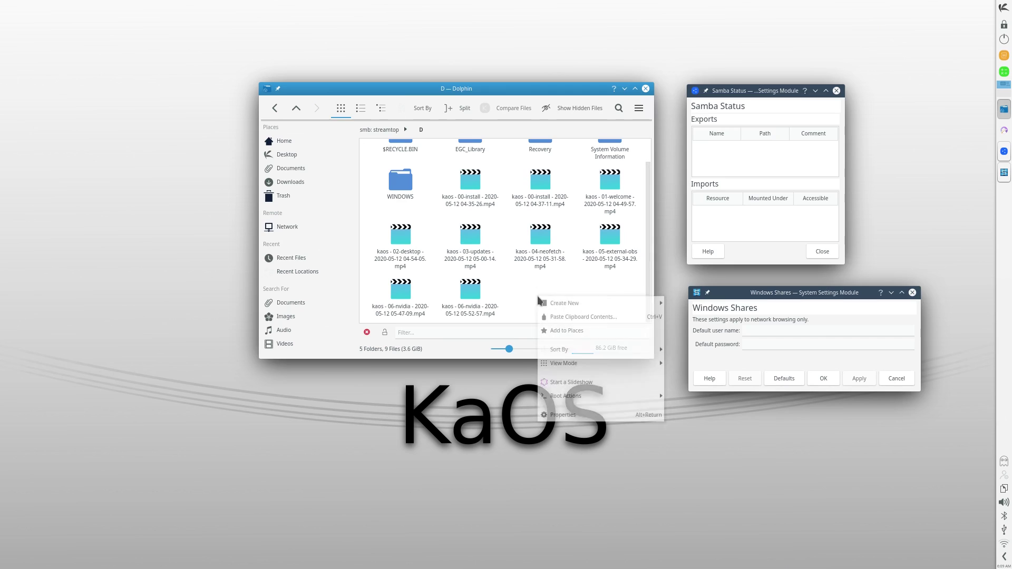
{"action": "mouse_move", "coordinate": [660, 307]}
{"action": "left_click", "coordinate": [685, 322]}
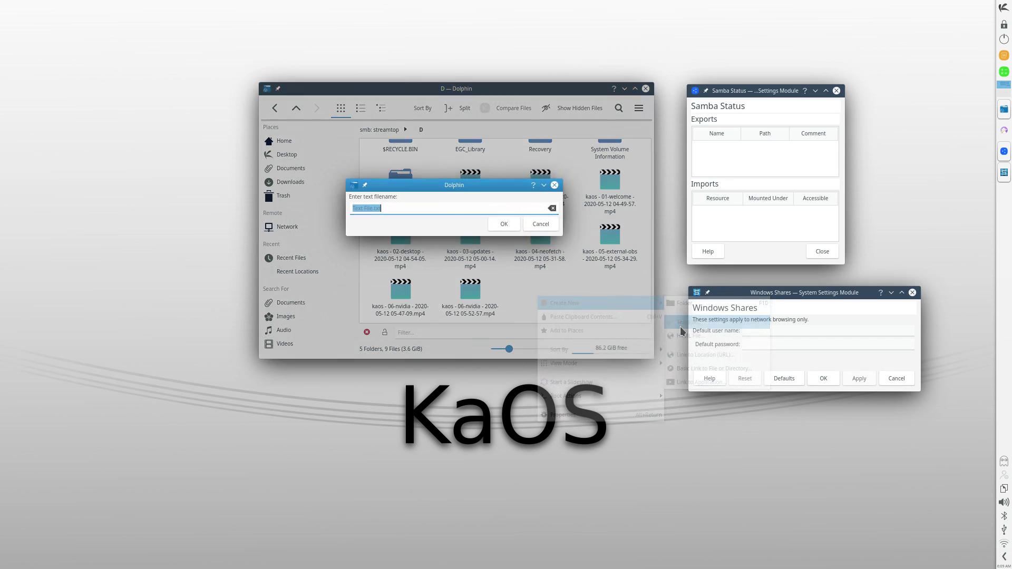
{"action": "type", "text": "test"}
{"action": "key", "text": "Return"}
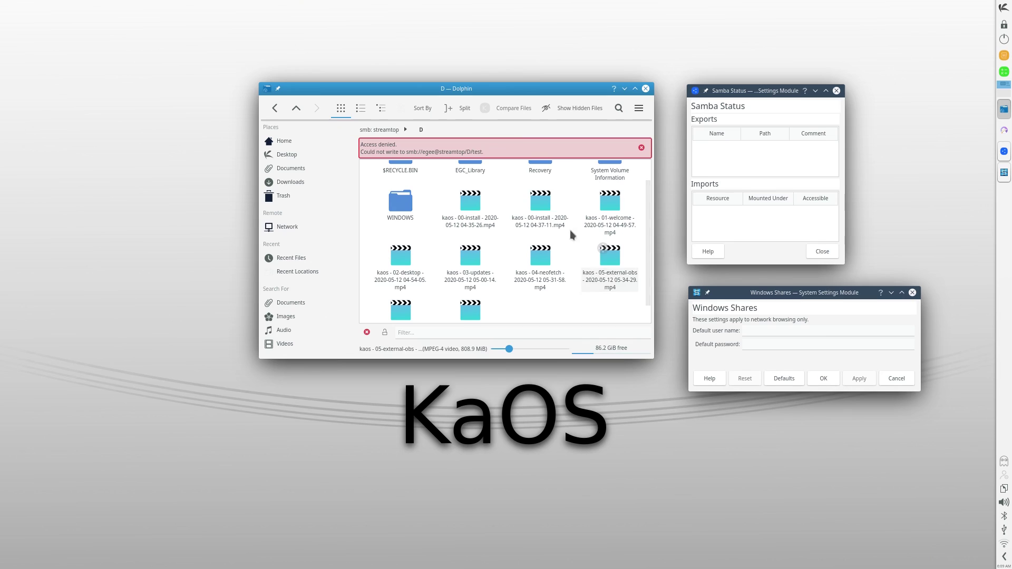
{"action": "scroll", "coordinate": [541, 274], "scroll_direction": "down", "scroll_amount": 1}
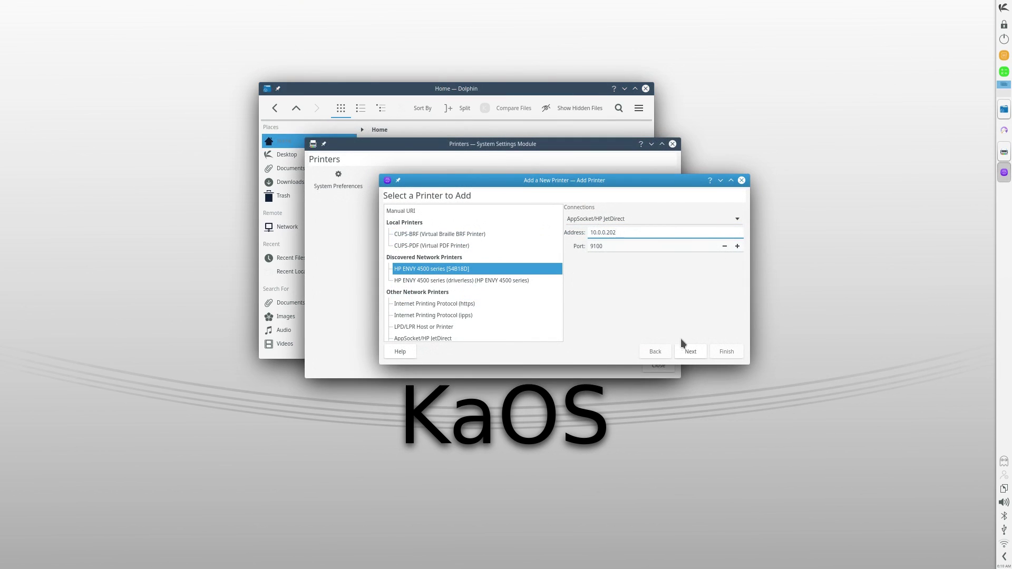
Choose the HP ENVY 4500 series printer and accept the recommended hpcups driver
{"action": "left_click", "coordinate": [691, 350]}
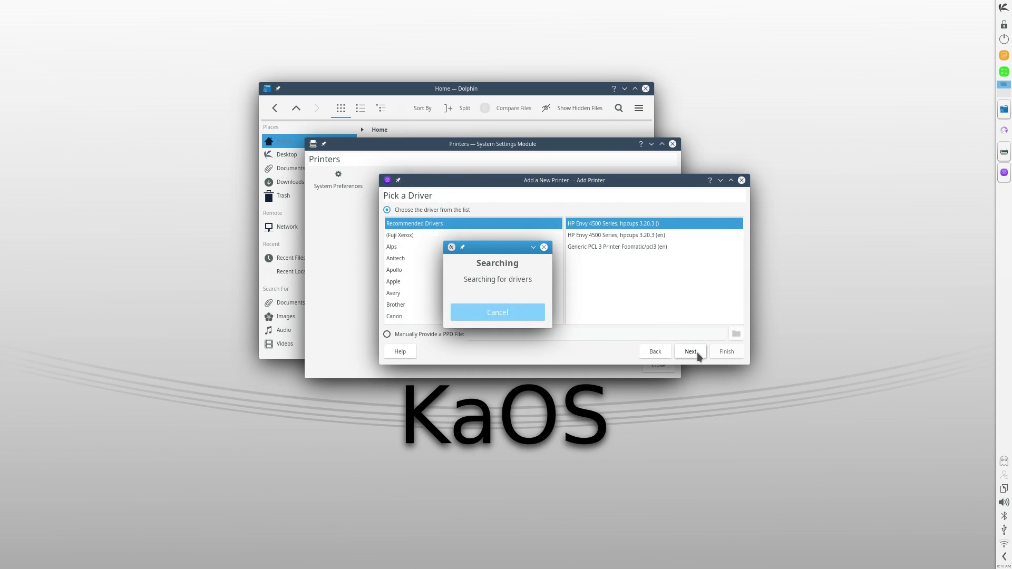
{"action": "left_click", "coordinate": [697, 352]}
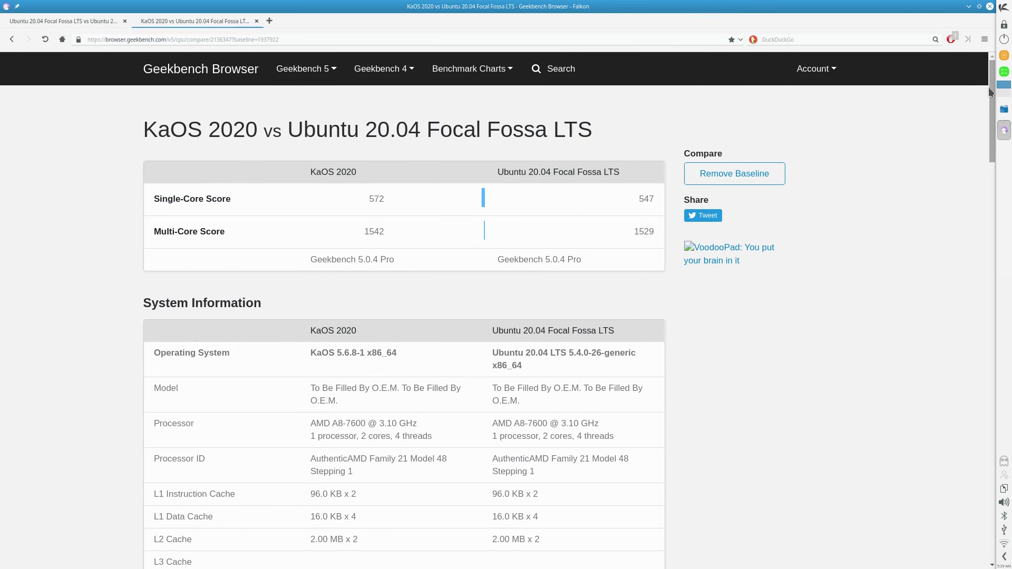
Scroll the Geekbench comparison page down to the Single-Core Performance table
{"action": "left_click_drag", "start_coordinate": [990, 92], "coordinate": [997, 221]}
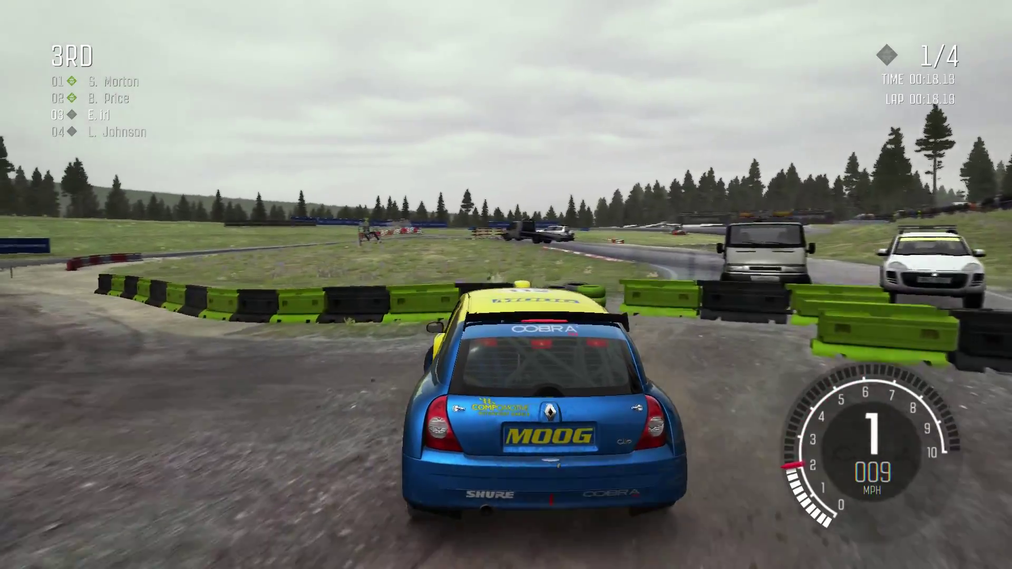
Pause the rallycross race with Esc and restart from the starting grid
{"action": "key", "text": "Escape"}
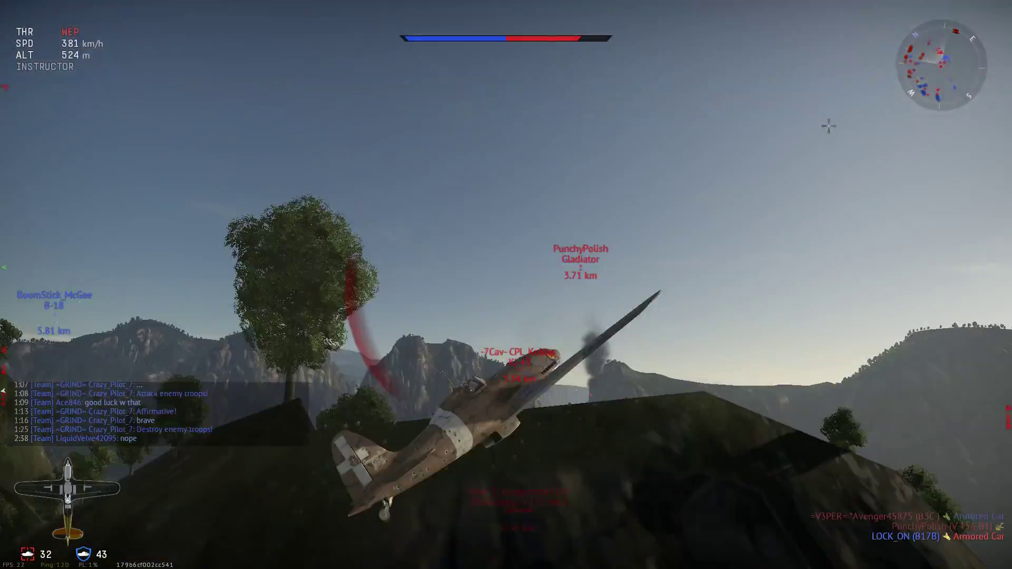
Throttle the fighter back to 100% and dive over the ridge toward the lake
{"action": "key", "text": "s"}
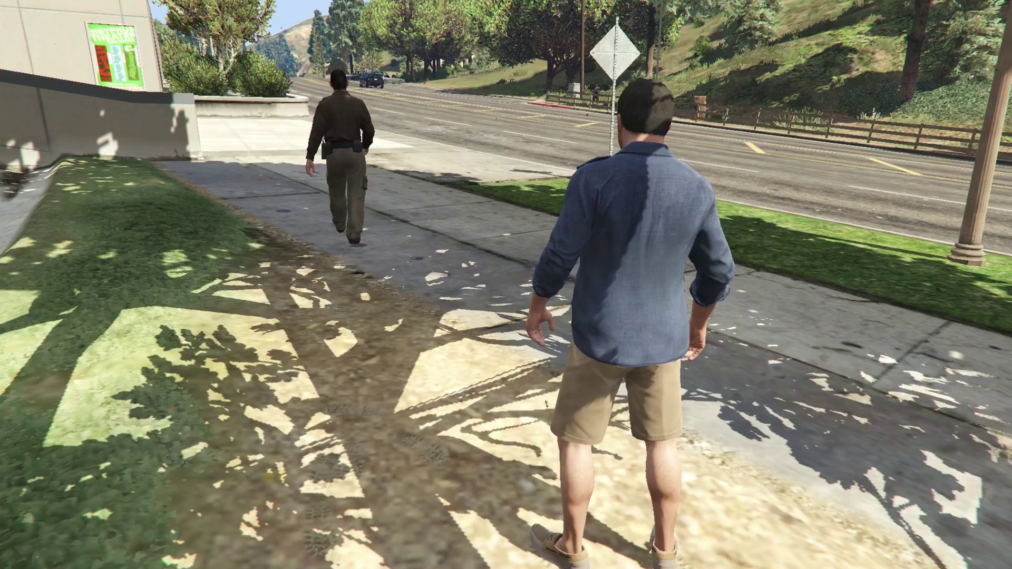
Punch the police officer on the sidewalk, then climb the stairs and wall onto the parking deck
{"action": "key", "text": "w"}
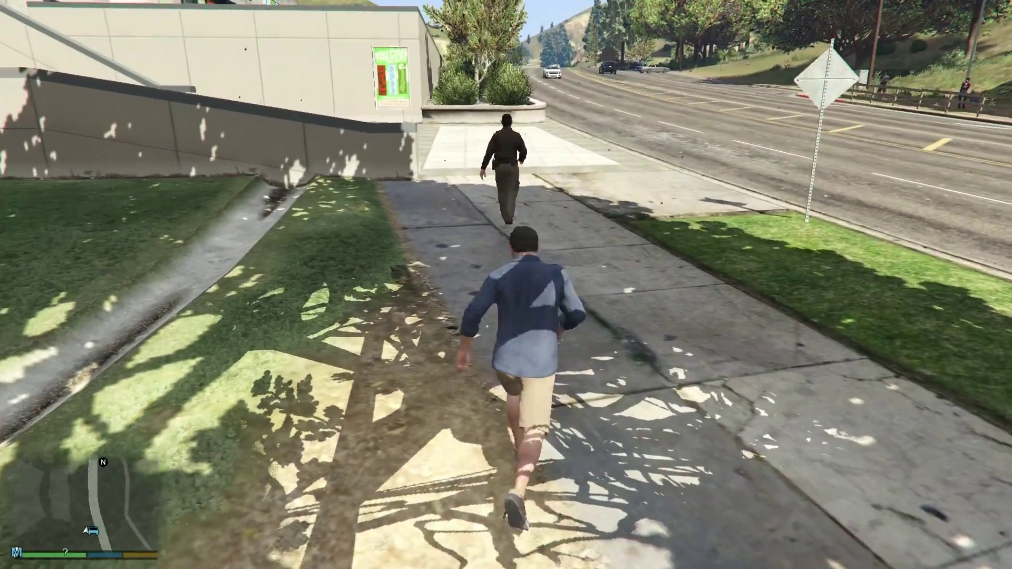
{"action": "key", "text": "r"}
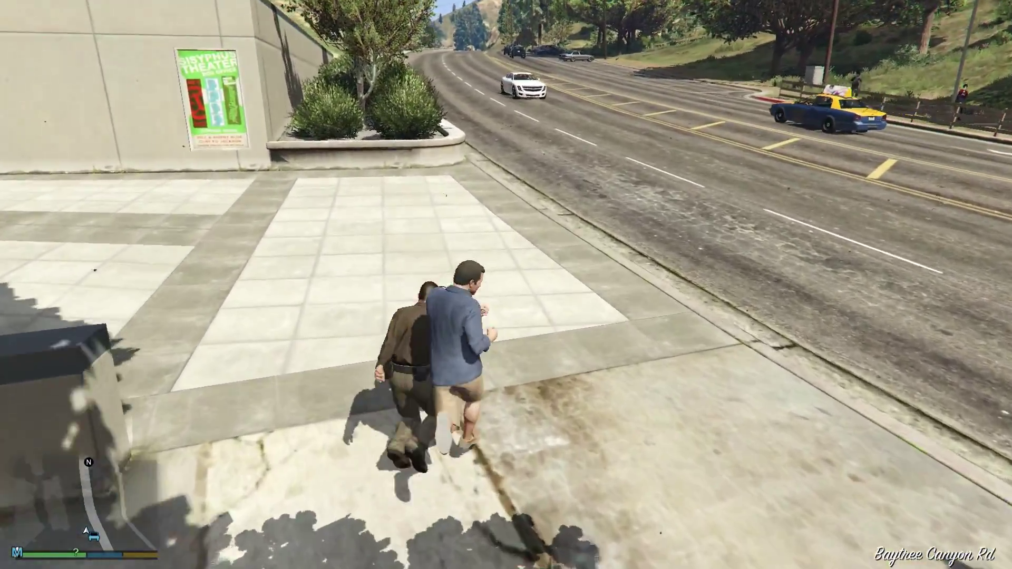
{"action": "key", "text": "w"}
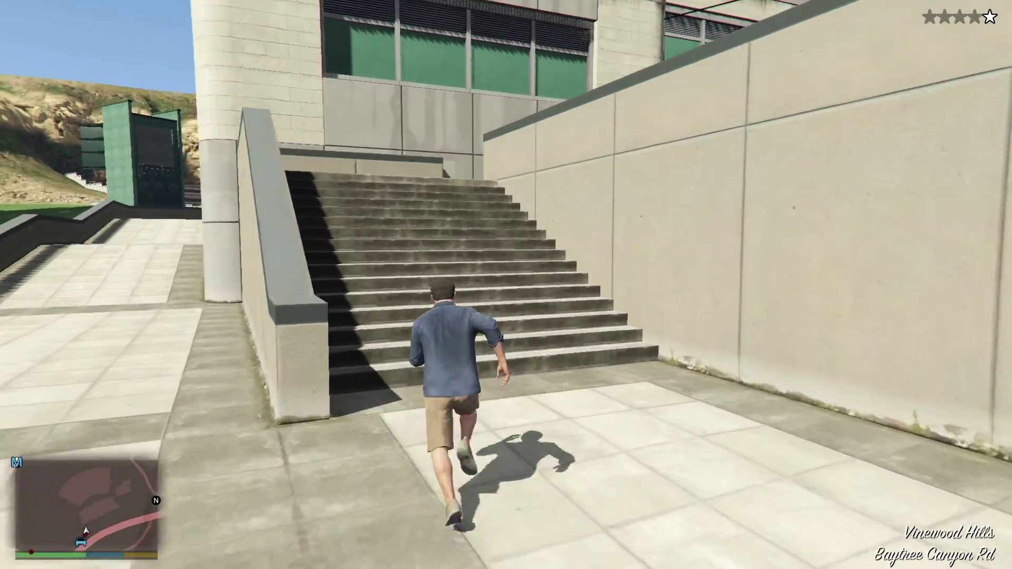
{"action": "key", "text": "w"}
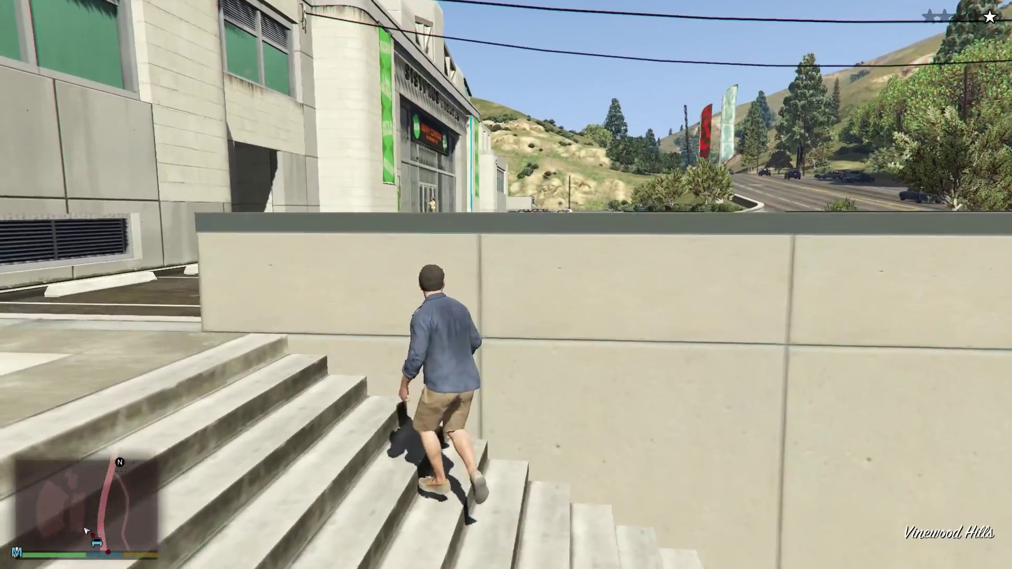
{"action": "key", "text": "space"}
{"action": "key", "text": "w"}
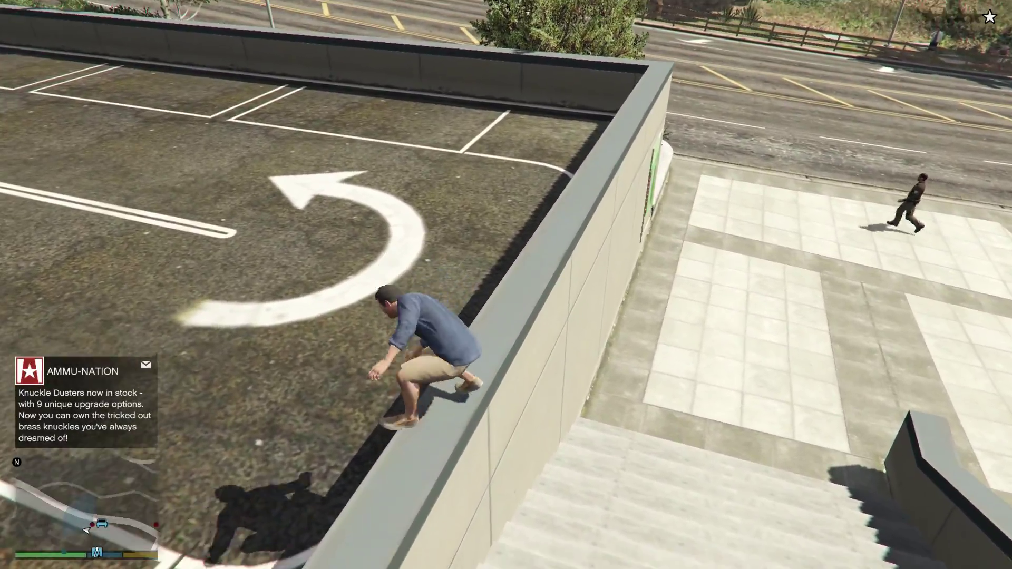
{"action": "key", "text": "w"}
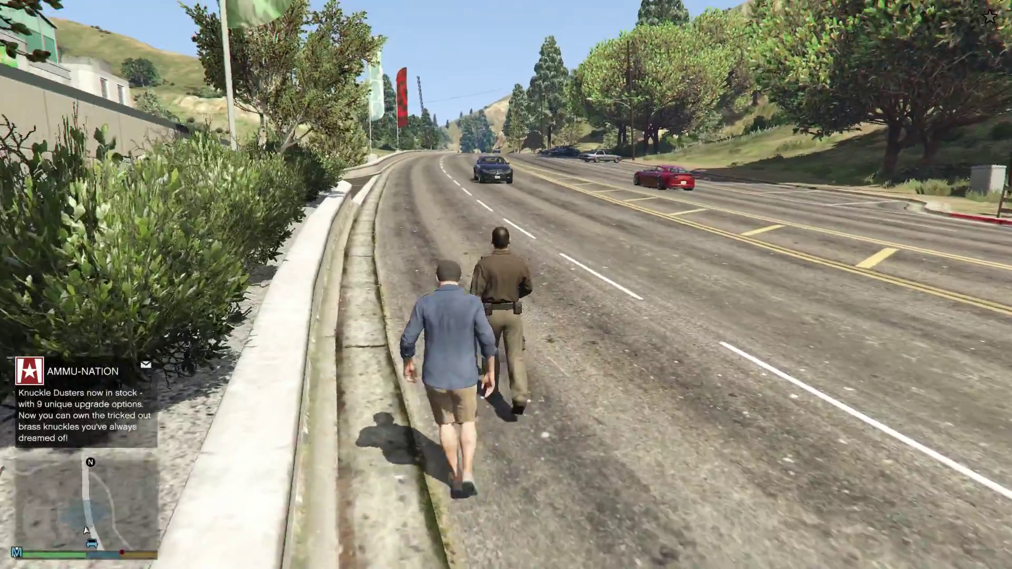
Run along the roadside, double back past the officer, and keep attacking him at the curb
{"action": "key", "text": "w"}
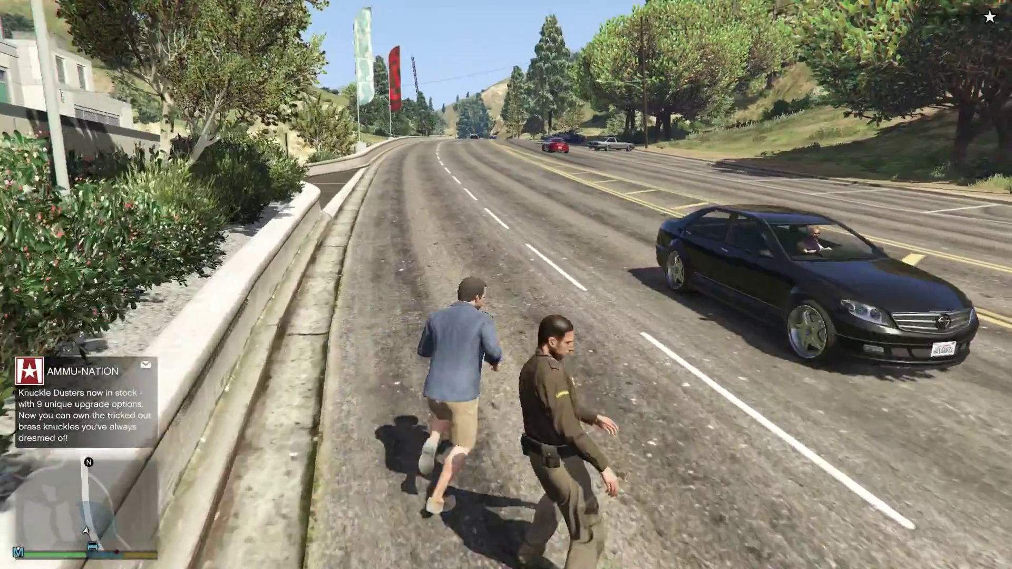
{"action": "key", "text": "s"}
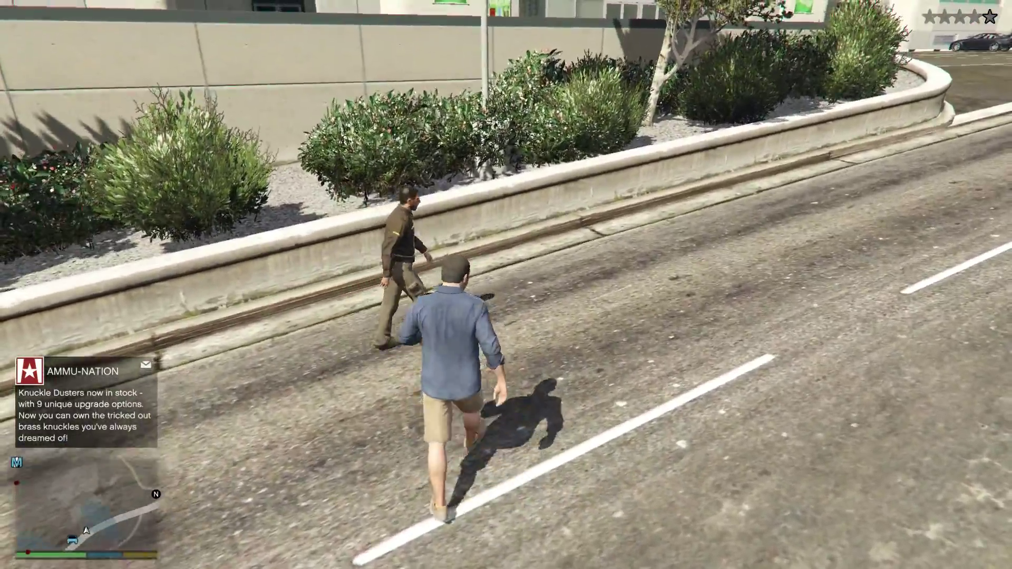
{"action": "key", "text": "s"}
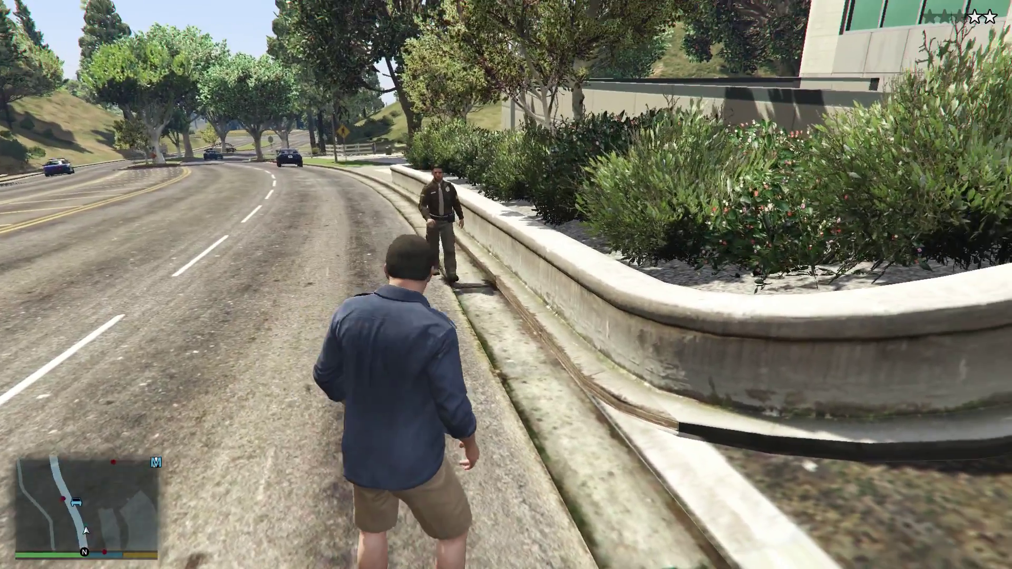
{"action": "key", "text": "w"}
{"action": "key", "text": "r"}
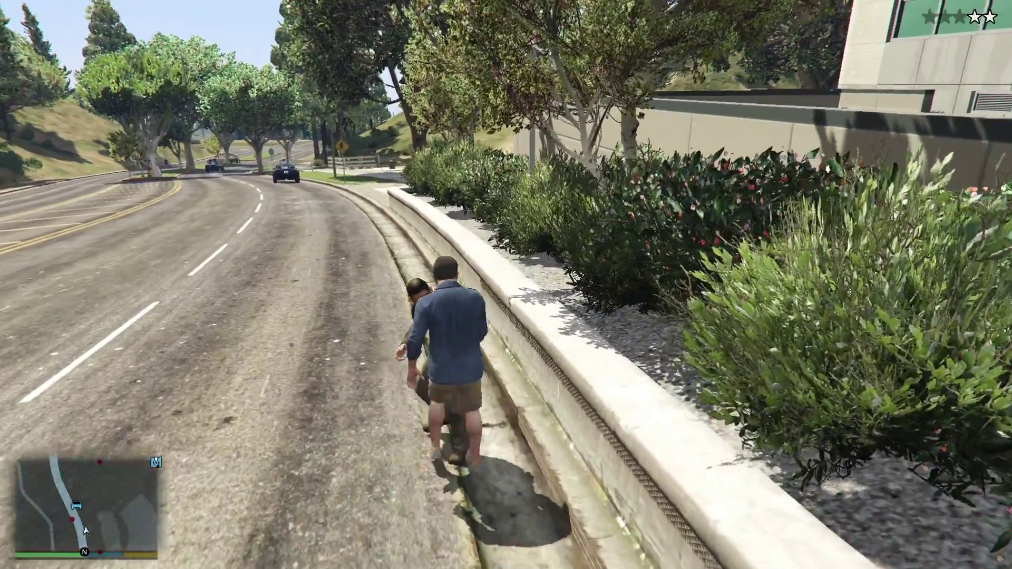
Break away across the street, climb onto the grey SUV's roof, and head for the box office
{"action": "key", "text": "d"}
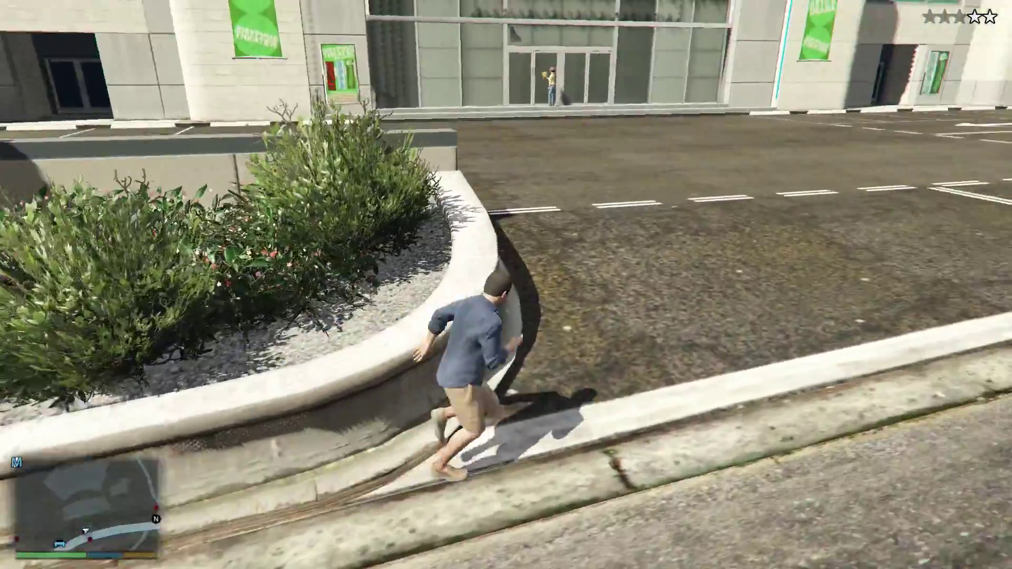
{"action": "key", "text": "w"}
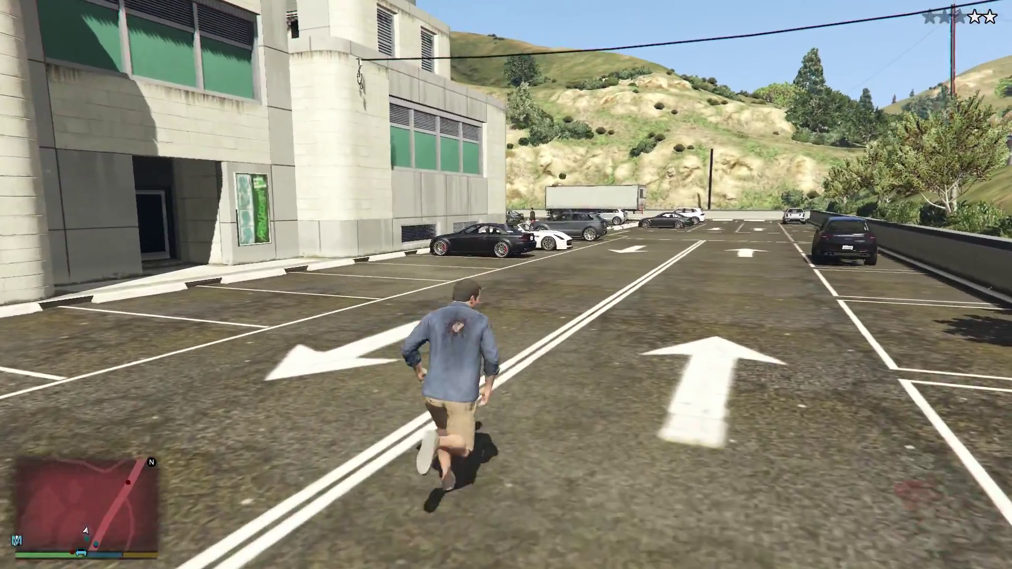
{"action": "key", "text": "d"}
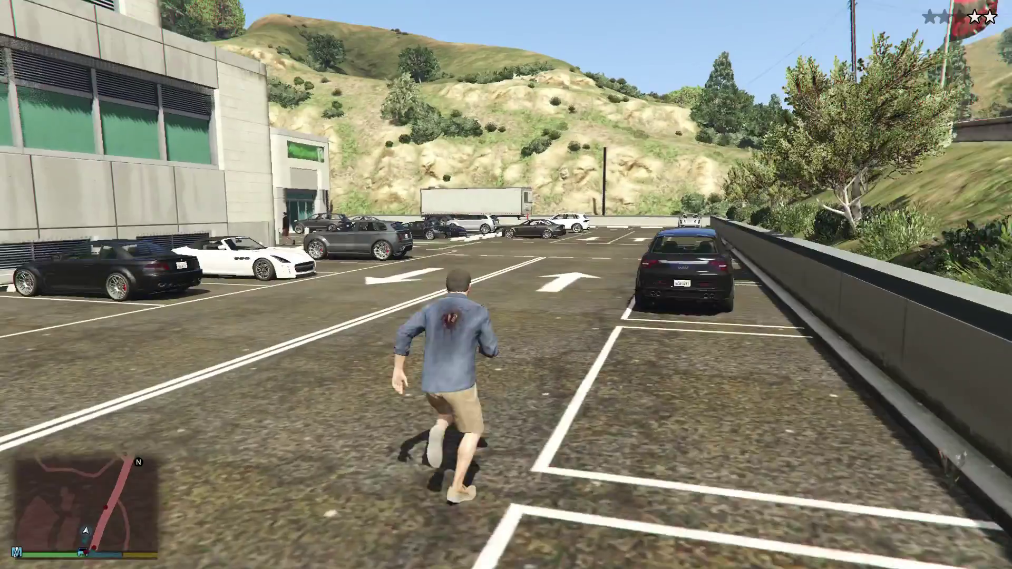
{"action": "key", "text": "w"}
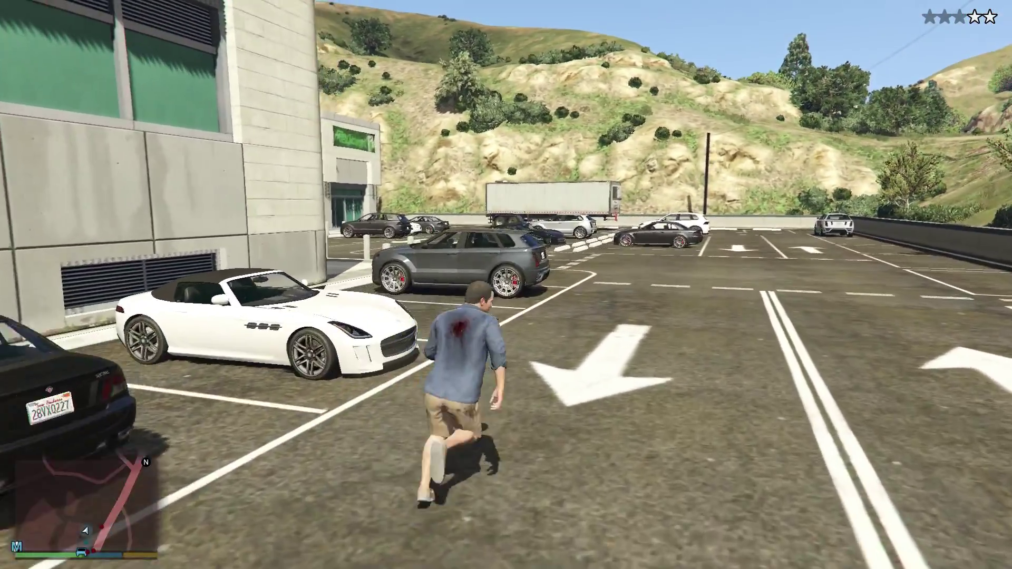
{"action": "key", "text": "space"}
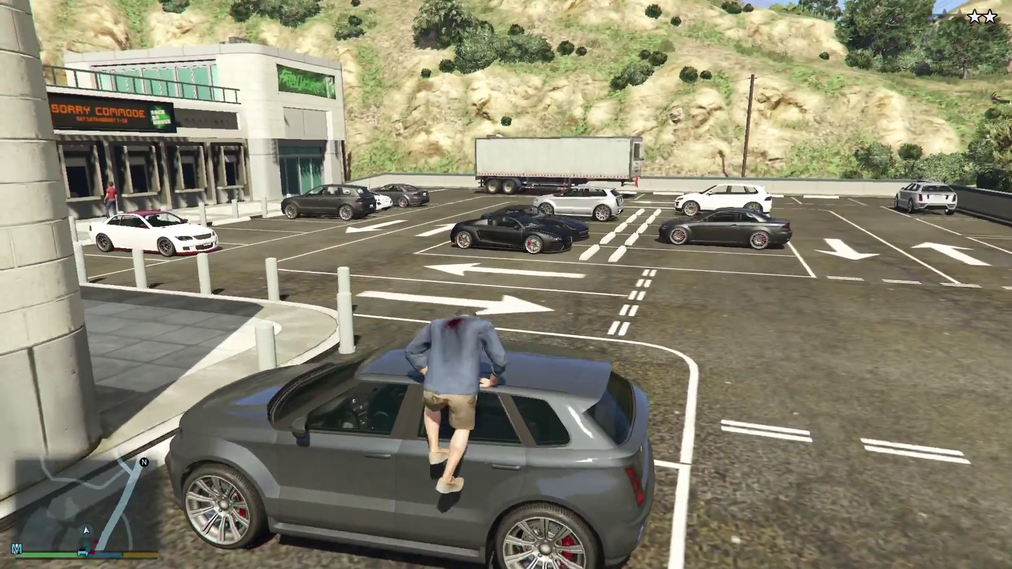
{"action": "key", "text": "s"}
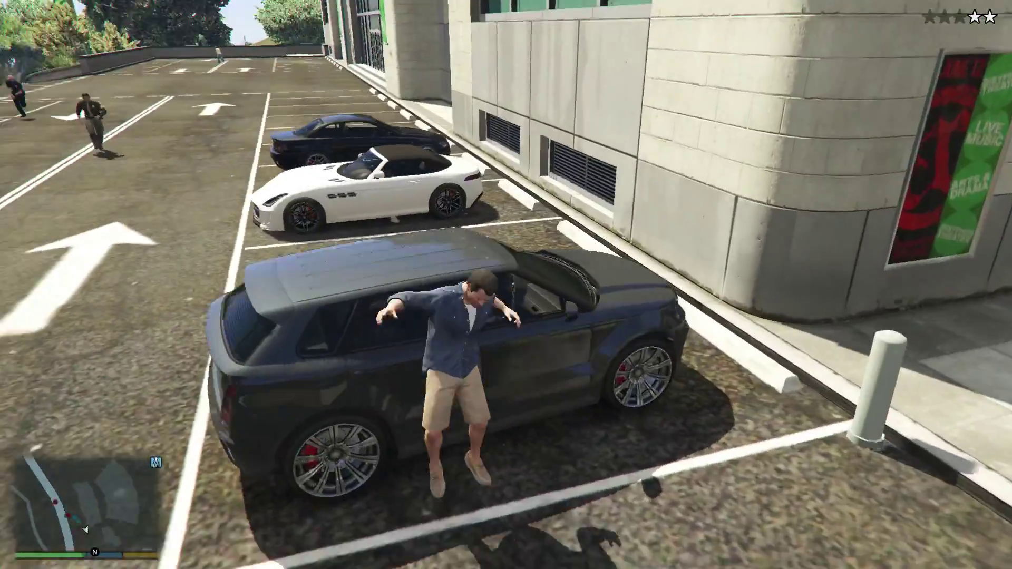
{"action": "key", "text": "w"}
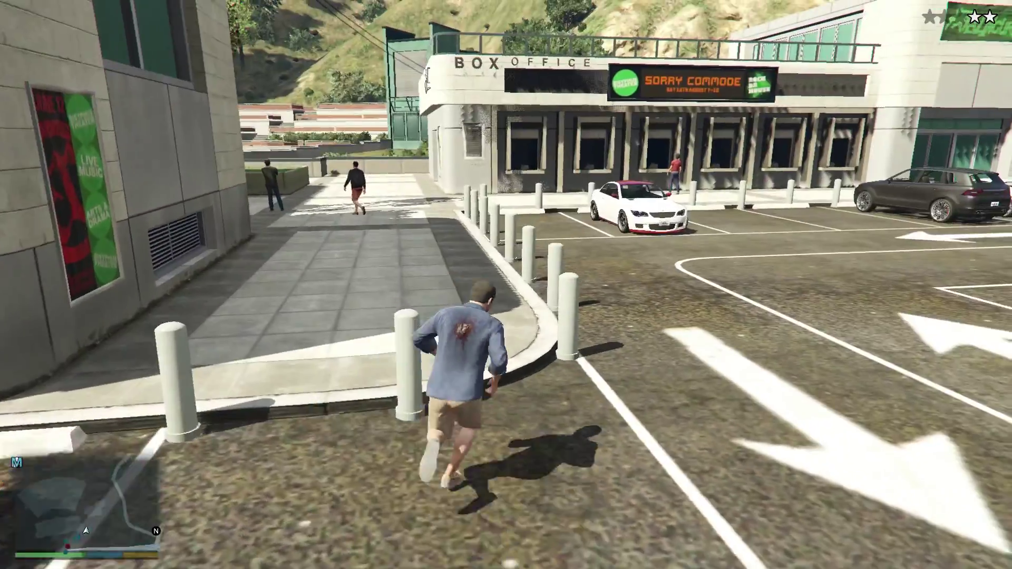
Knock down the man in the green jacket, then circle the planter and climb the stage wall
{"action": "key", "text": "a"}
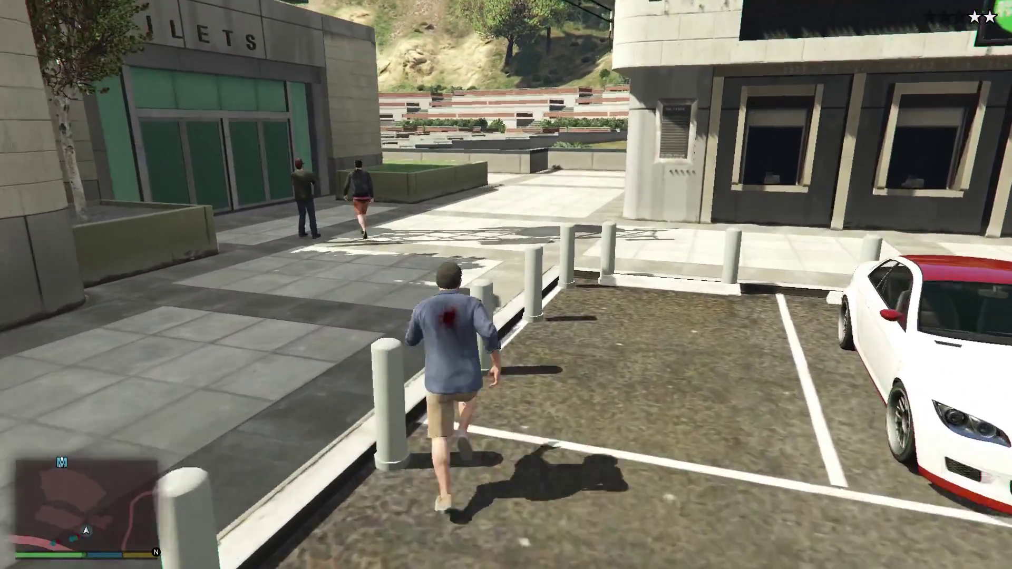
{"action": "key", "text": "r"}
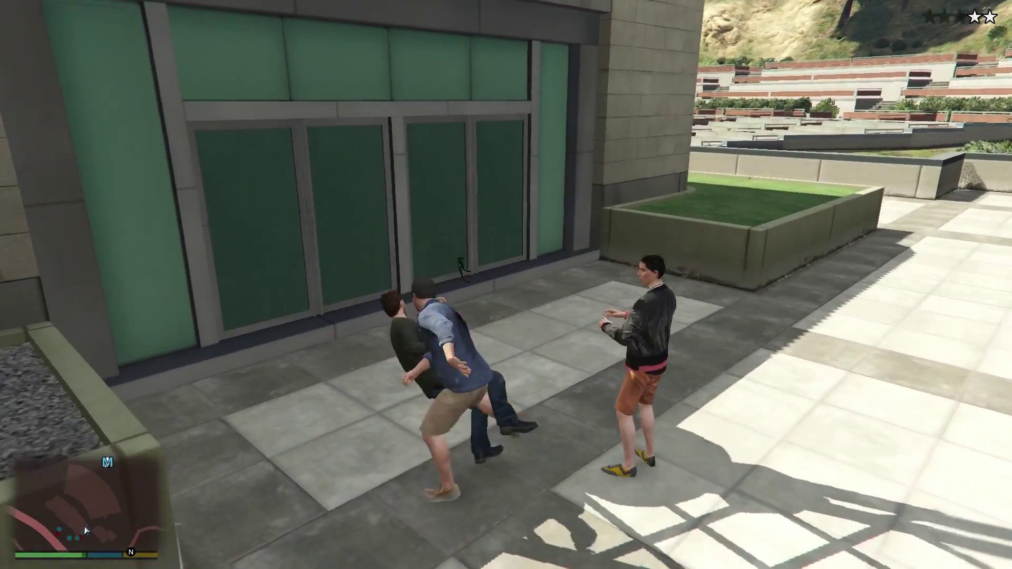
{"action": "key", "text": "d"}
{"action": "key", "text": "a"}
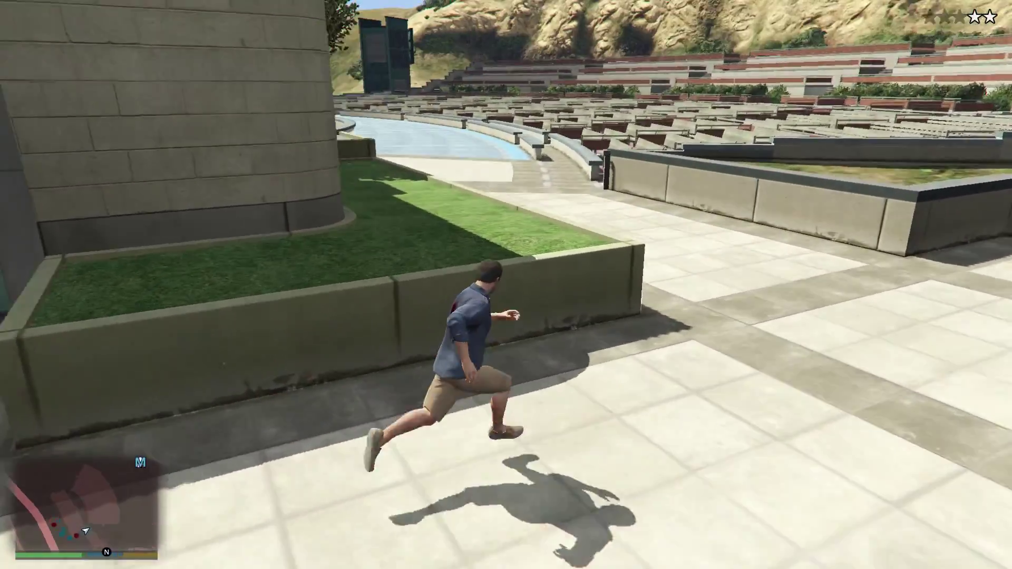
{"action": "key", "text": "d"}
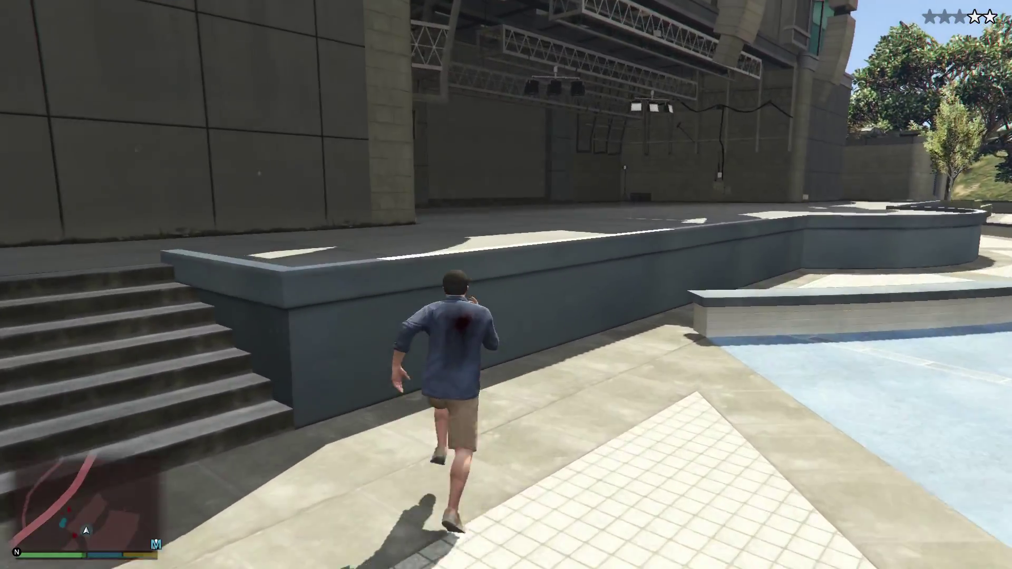
{"action": "key", "text": "space"}
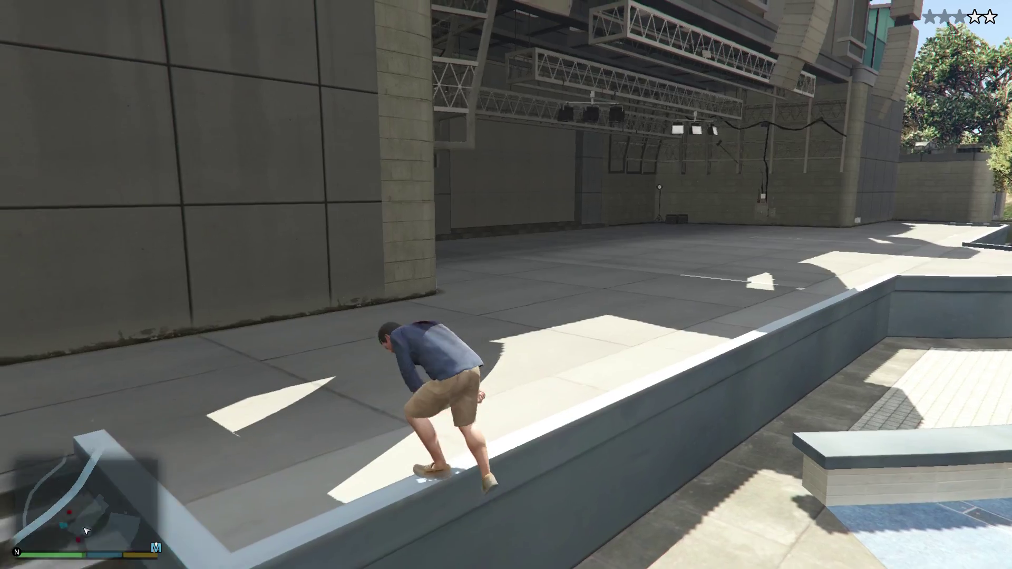
Run across the amphitheater stage, then turn back and punch the approaching officer
{"action": "key", "text": "w"}
{"action": "key", "text": "a"}
{"action": "key", "text": "a"}
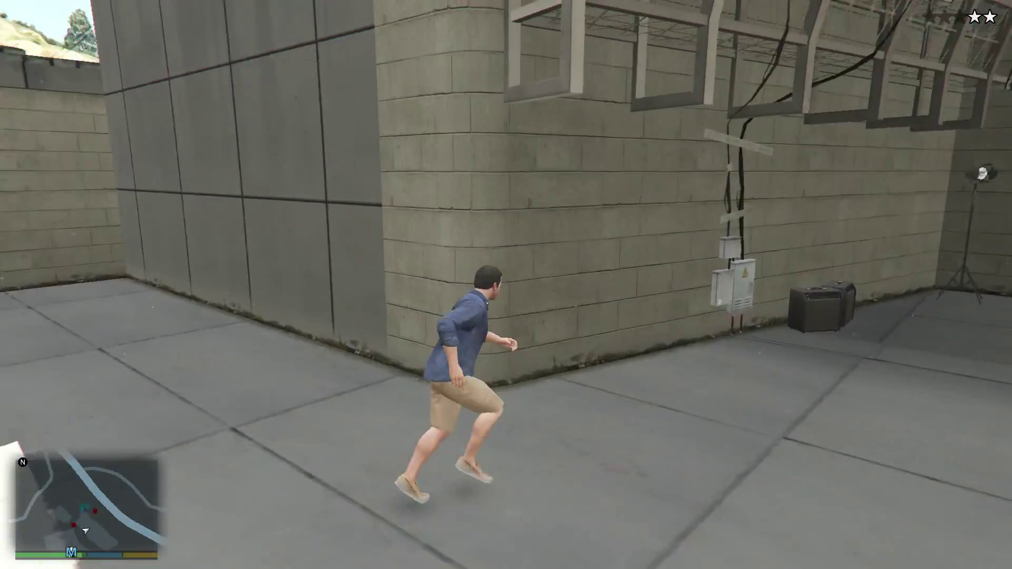
{"action": "key", "text": "a"}
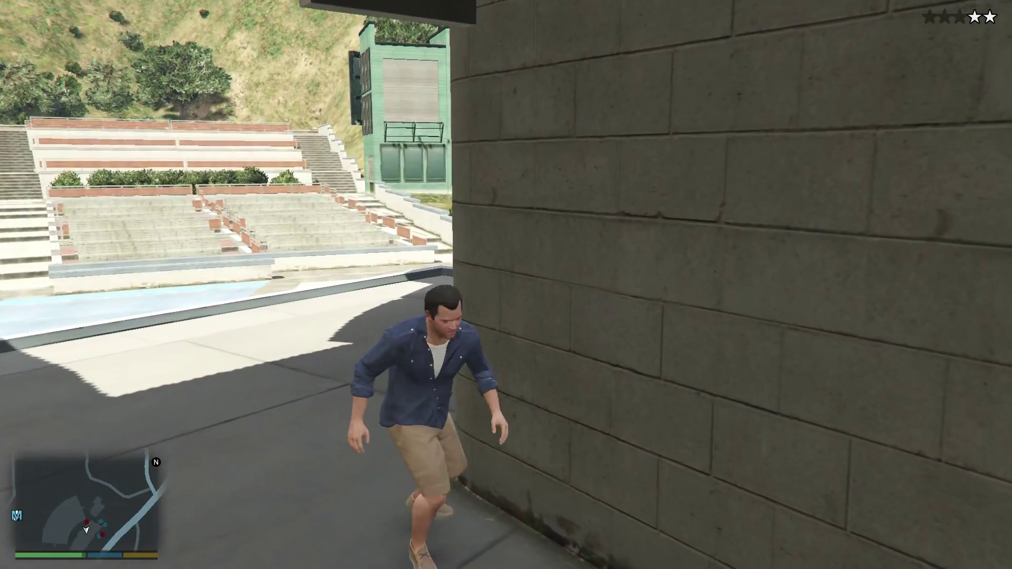
{"action": "key", "text": "a"}
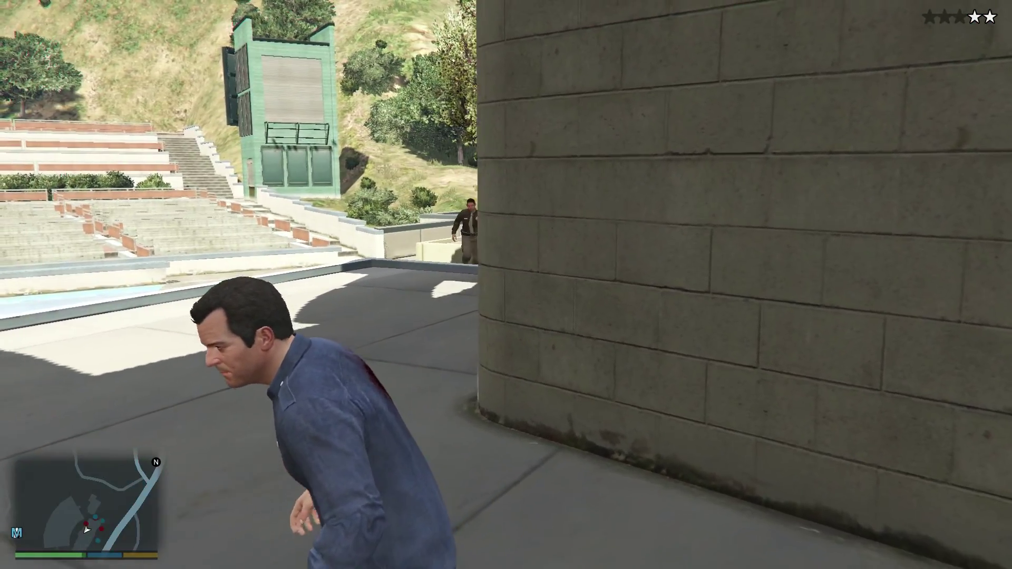
{"action": "key", "text": "w"}
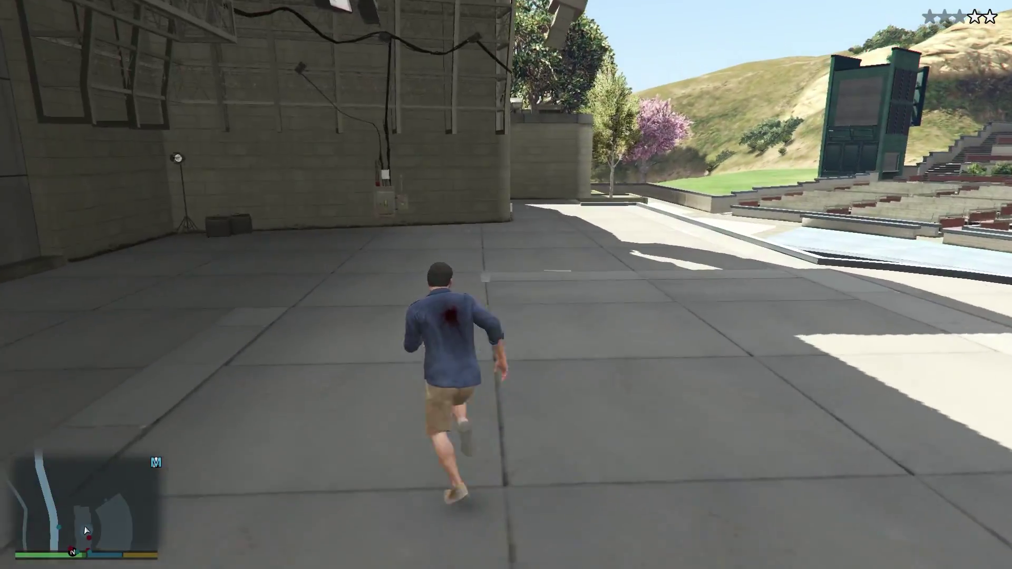
{"action": "key", "text": "w"}
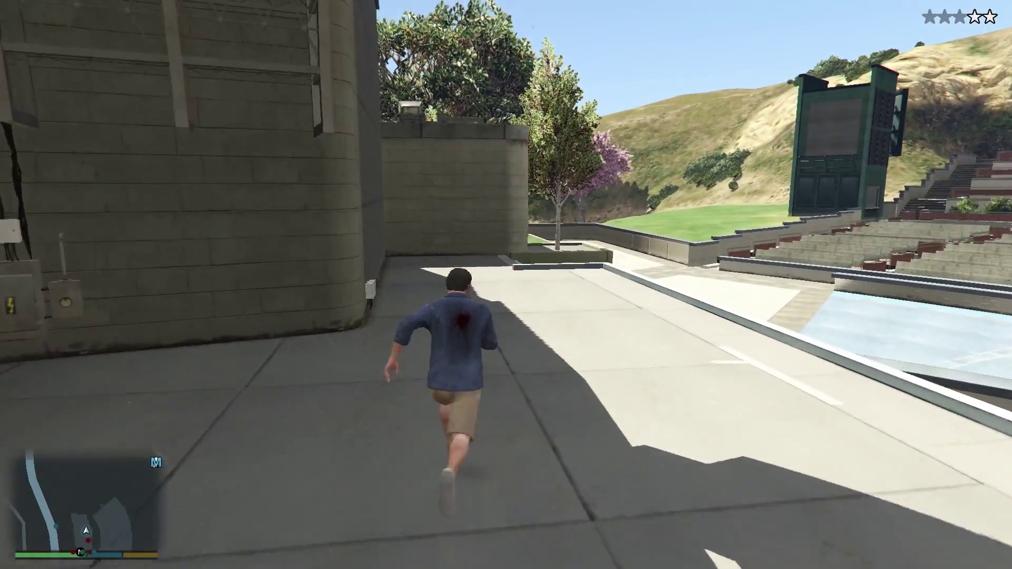
{"action": "key", "text": "s"}
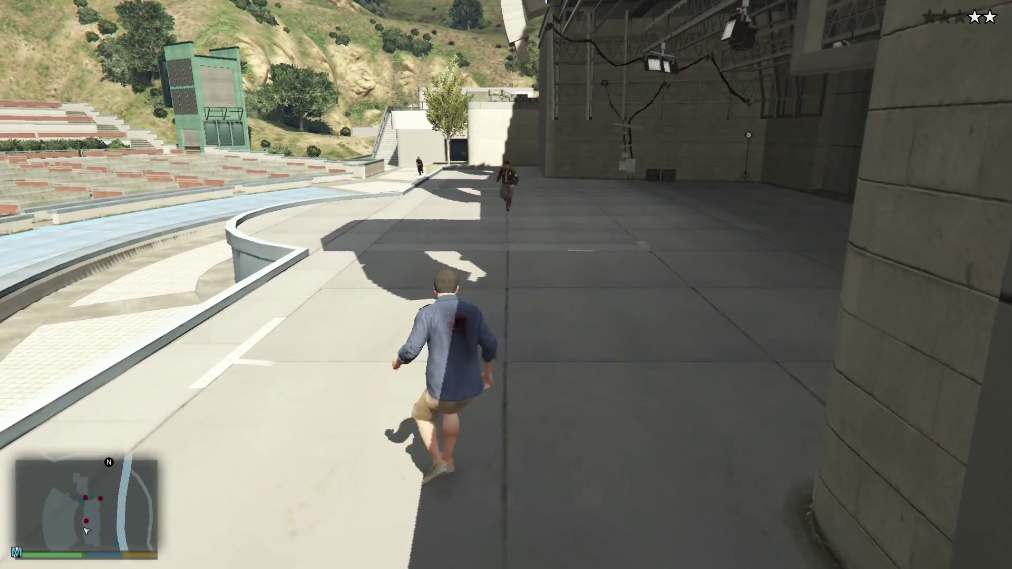
{"action": "key", "text": "w"}
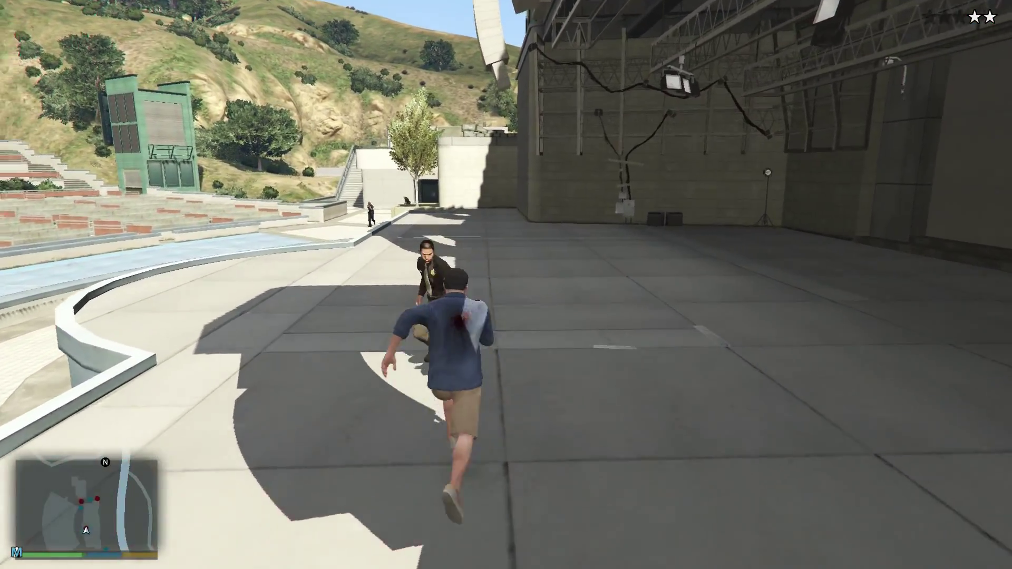
{"action": "key", "text": "r"}
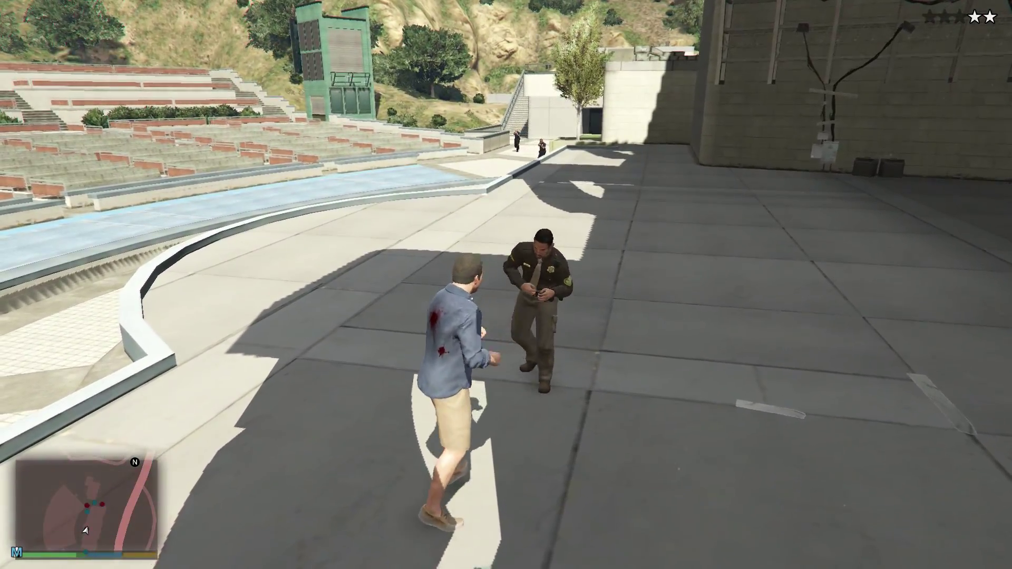